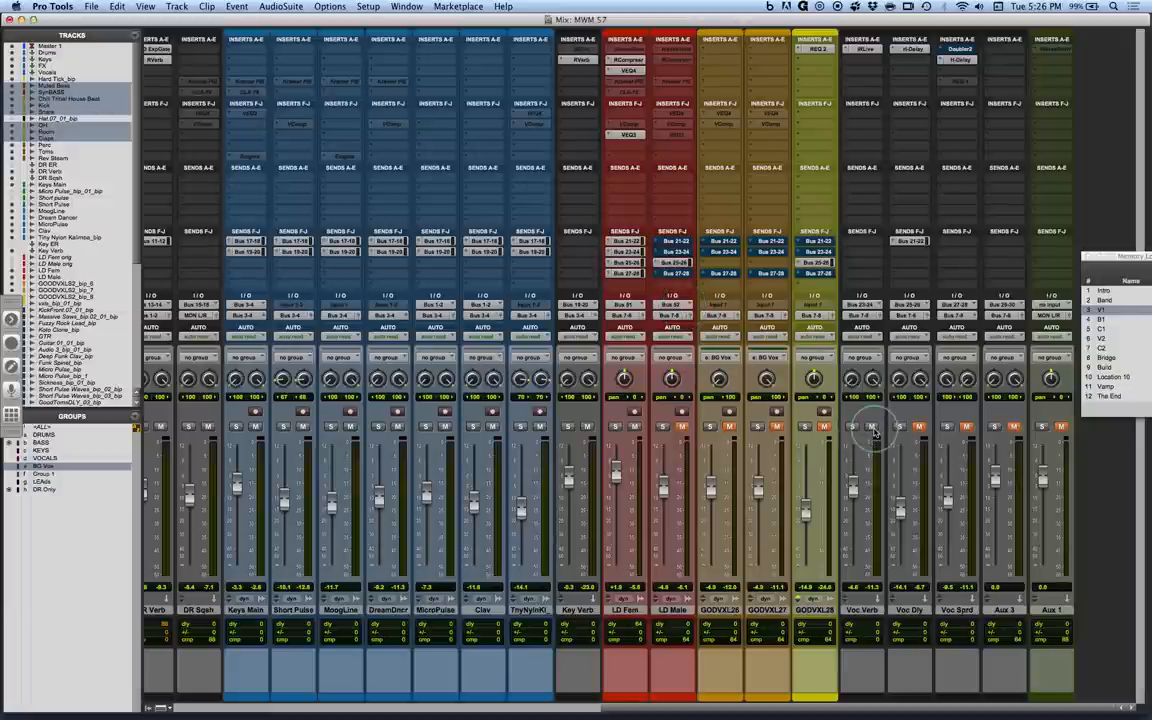
Solo the LD Fem track and open its RCompressor, moving the plug-in window clear of the vocal channels.
click(615, 427)
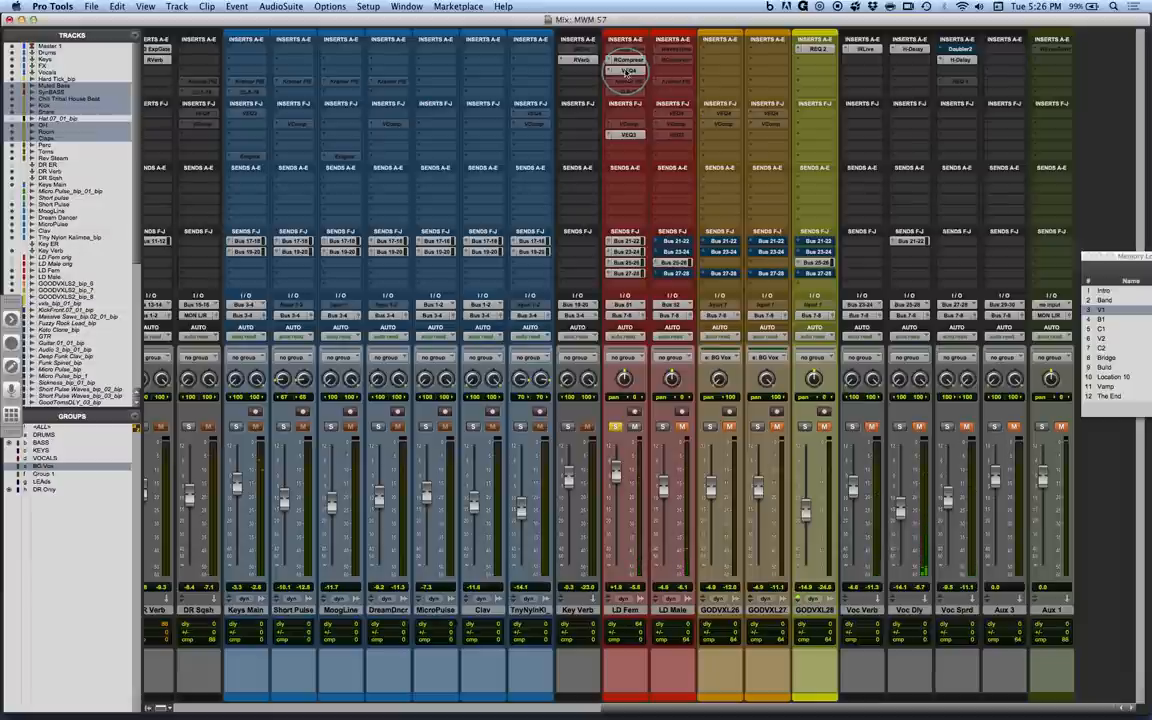
click(627, 59)
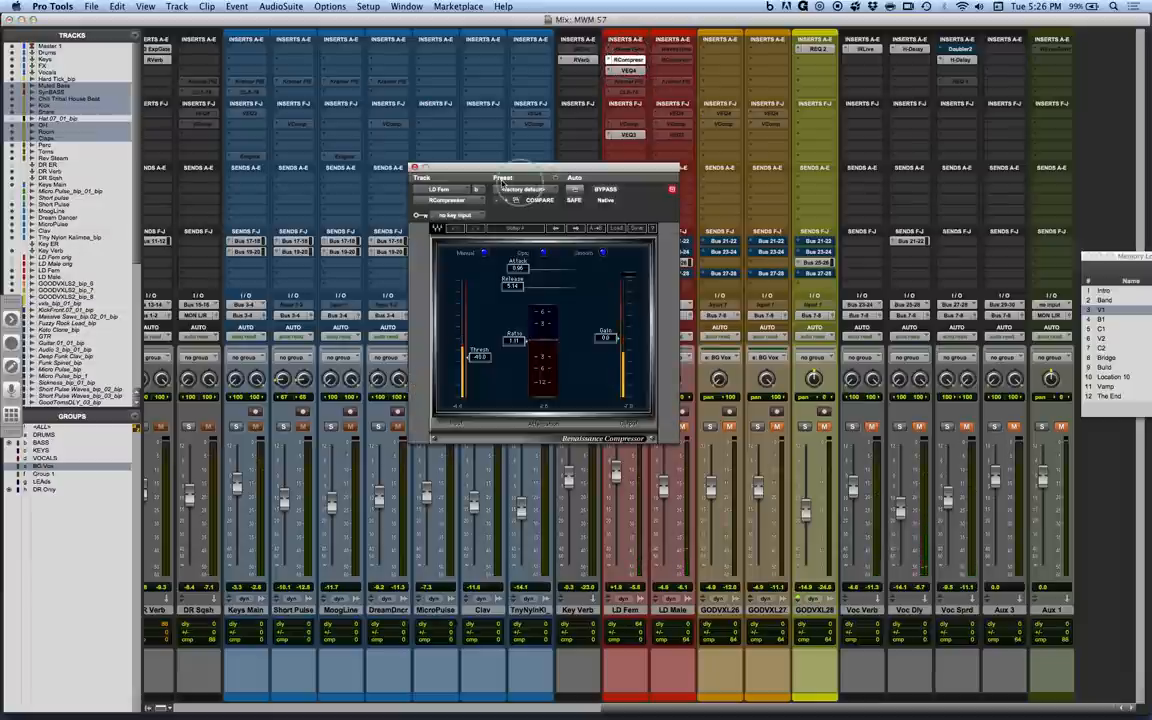
drag(470, 171, 335, 166)
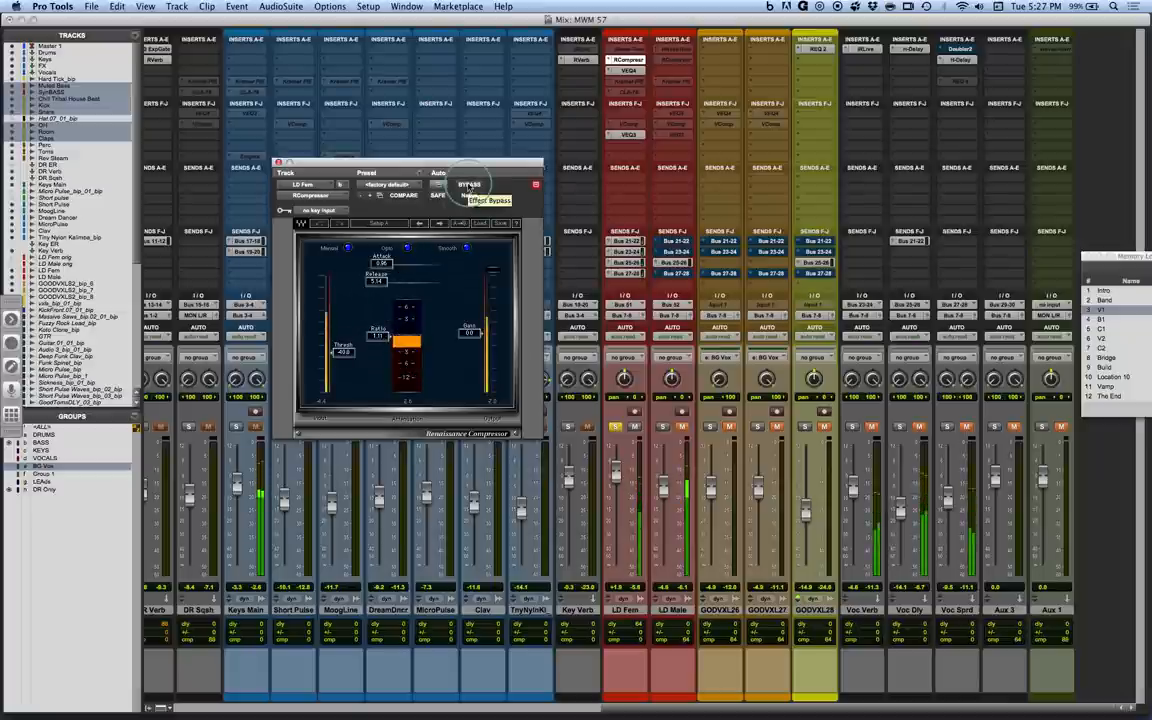
Raise the RCompressor output gain to 2.6 and compare the LD Fem vocal with the compressor bypassed and active.
click(469, 185)
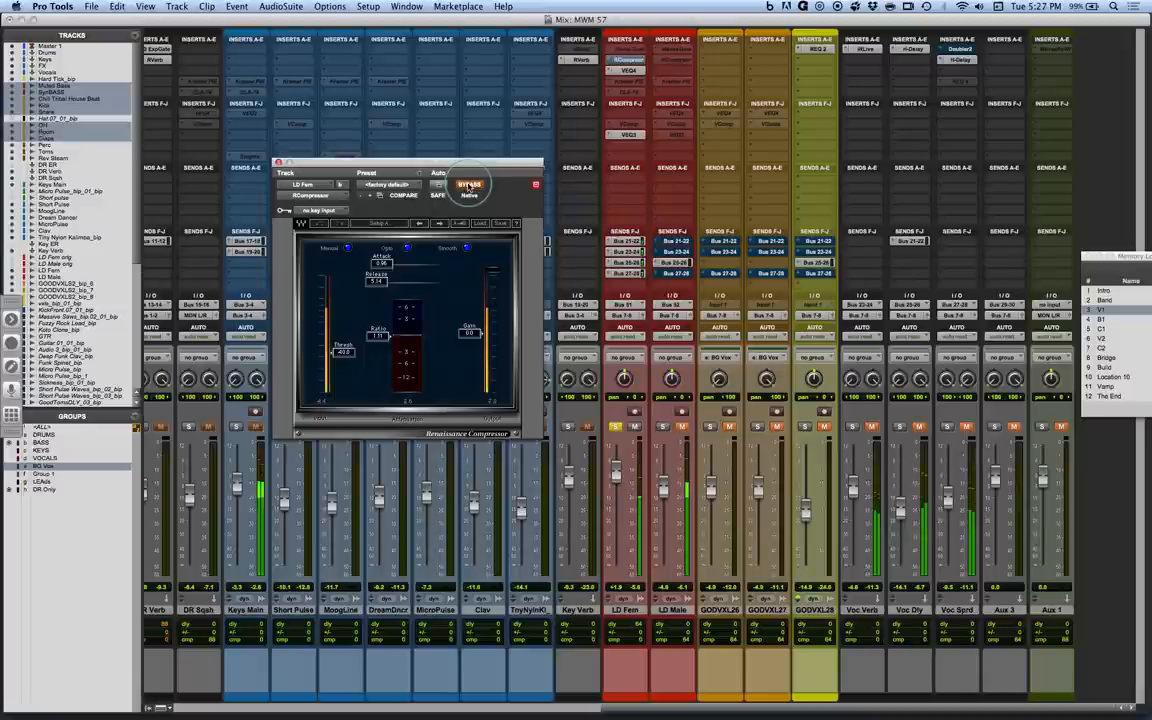
click(469, 186)
drag(472, 334, 470, 323)
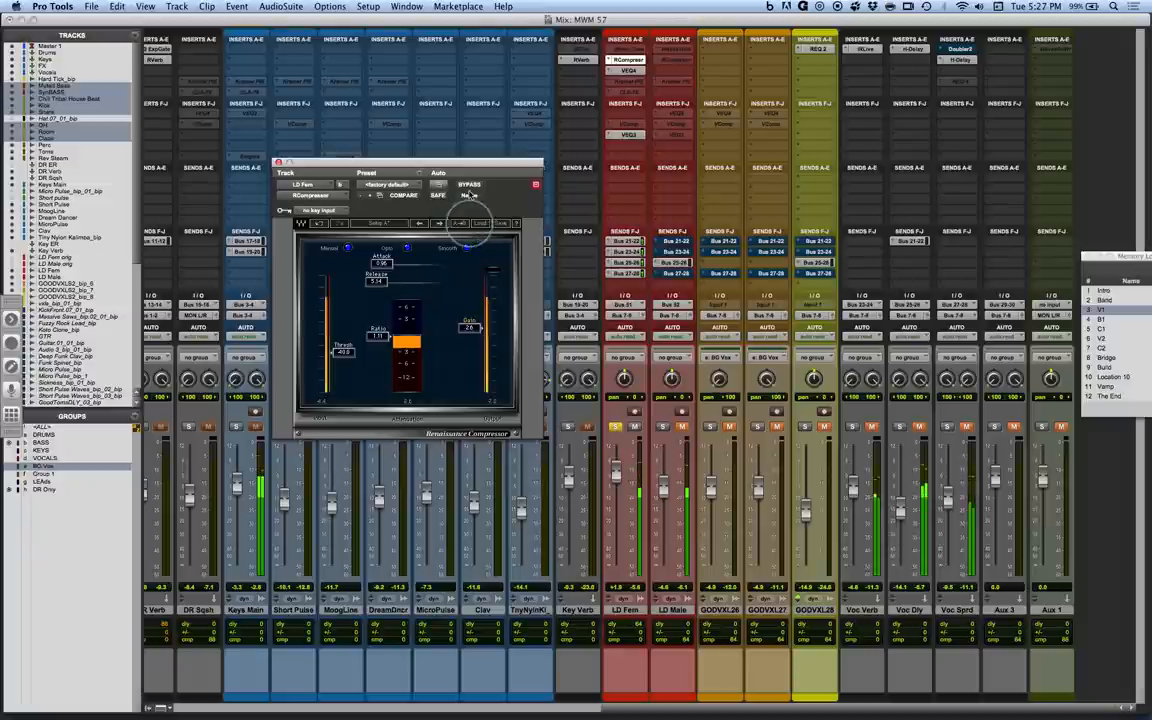
click(469, 185)
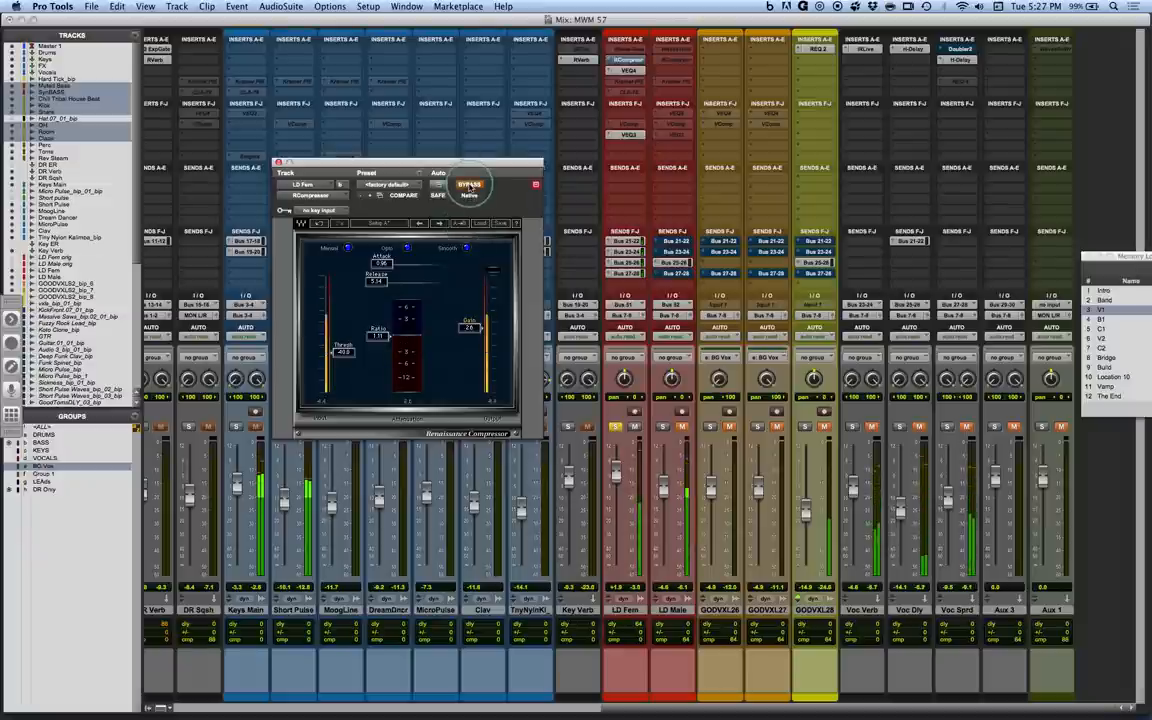
click(469, 185)
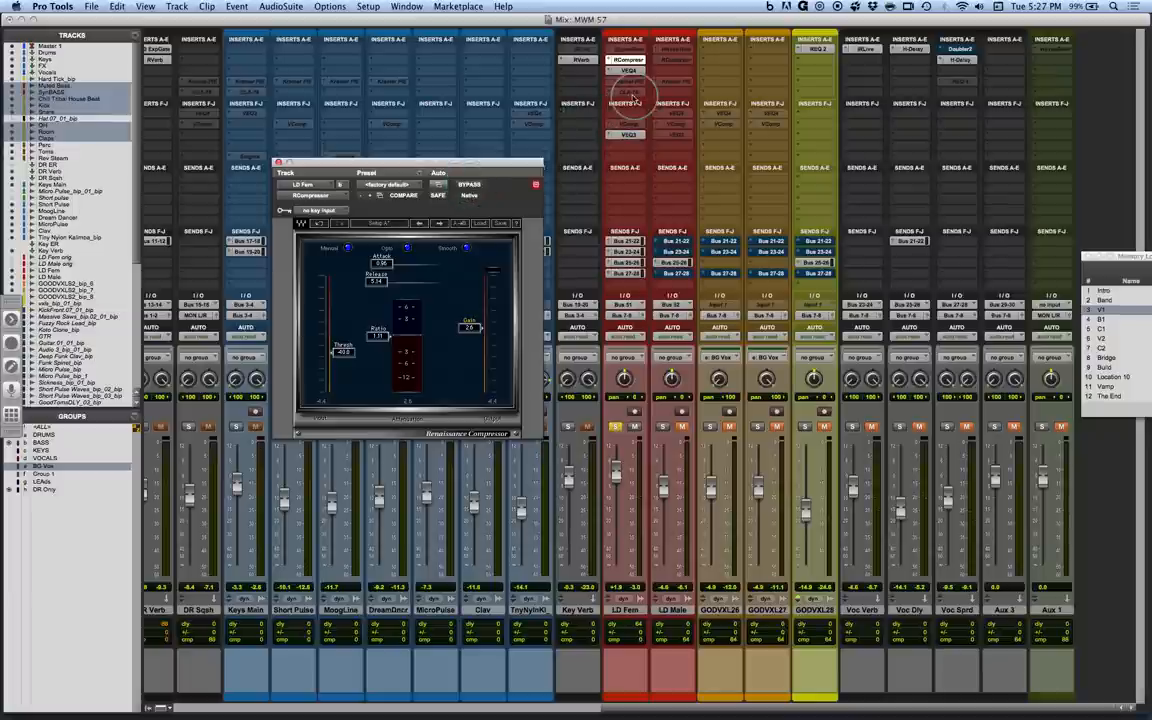
Open the VEQ3 equalizer on LD Fem and compare the vocal with it bypassed and active.
click(628, 61)
click(626, 61)
click(627, 70)
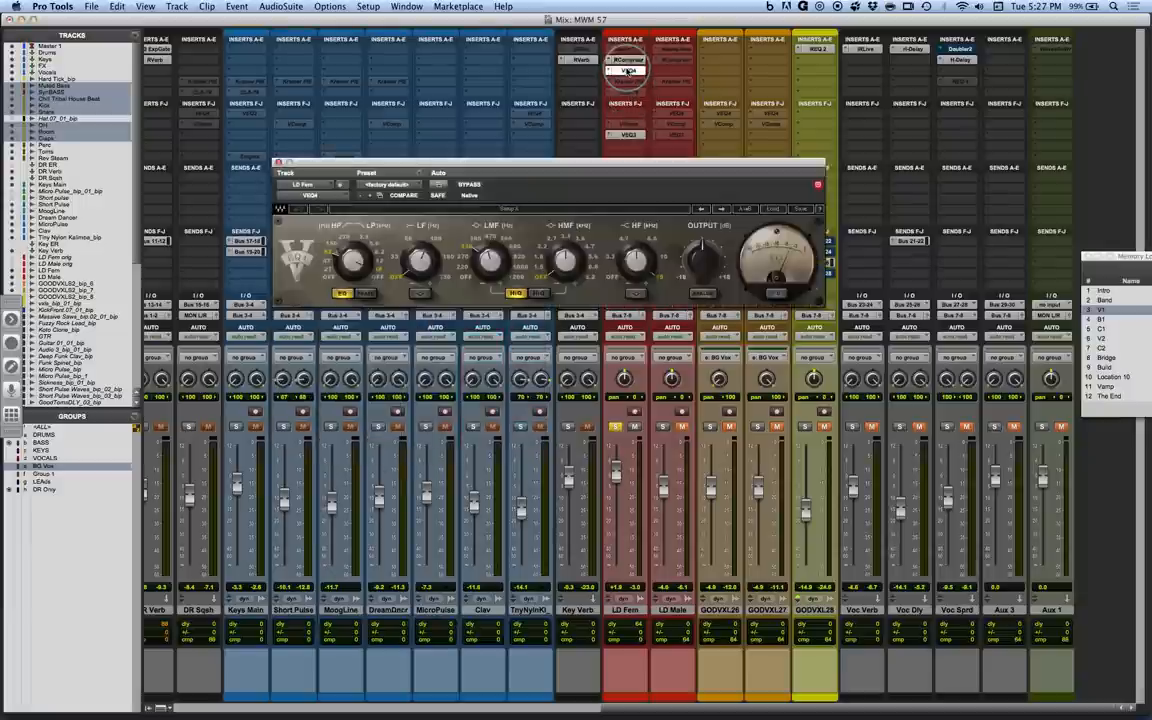
click(627, 135)
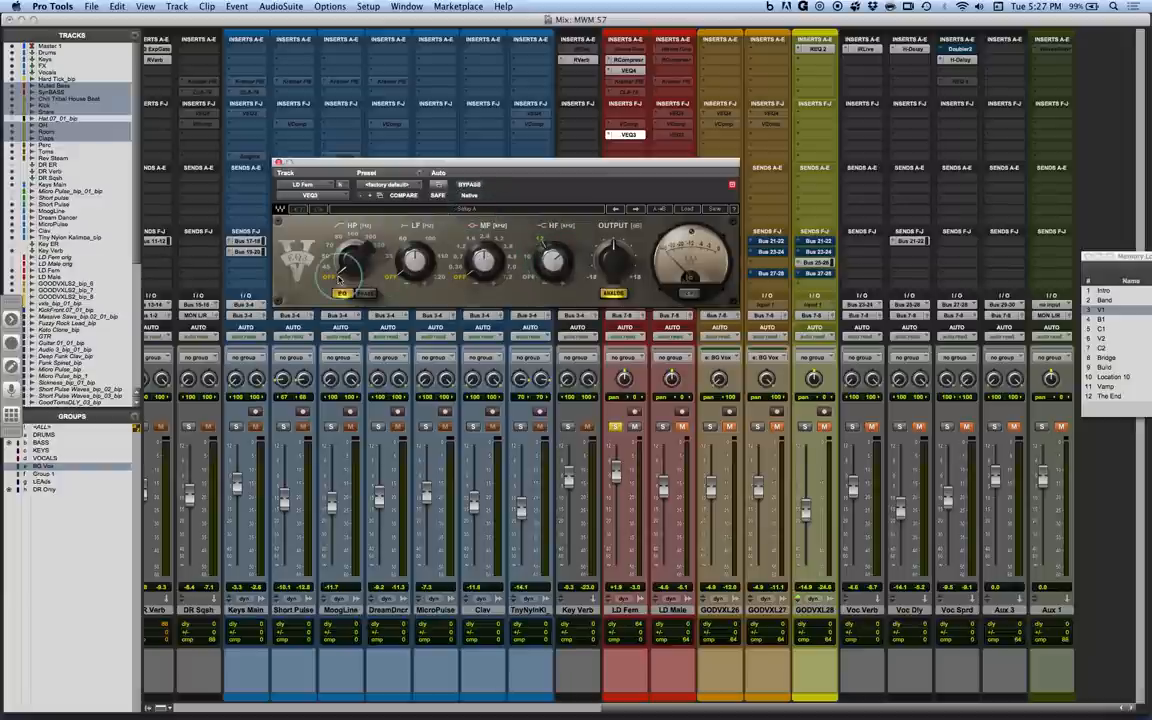
click(469, 184)
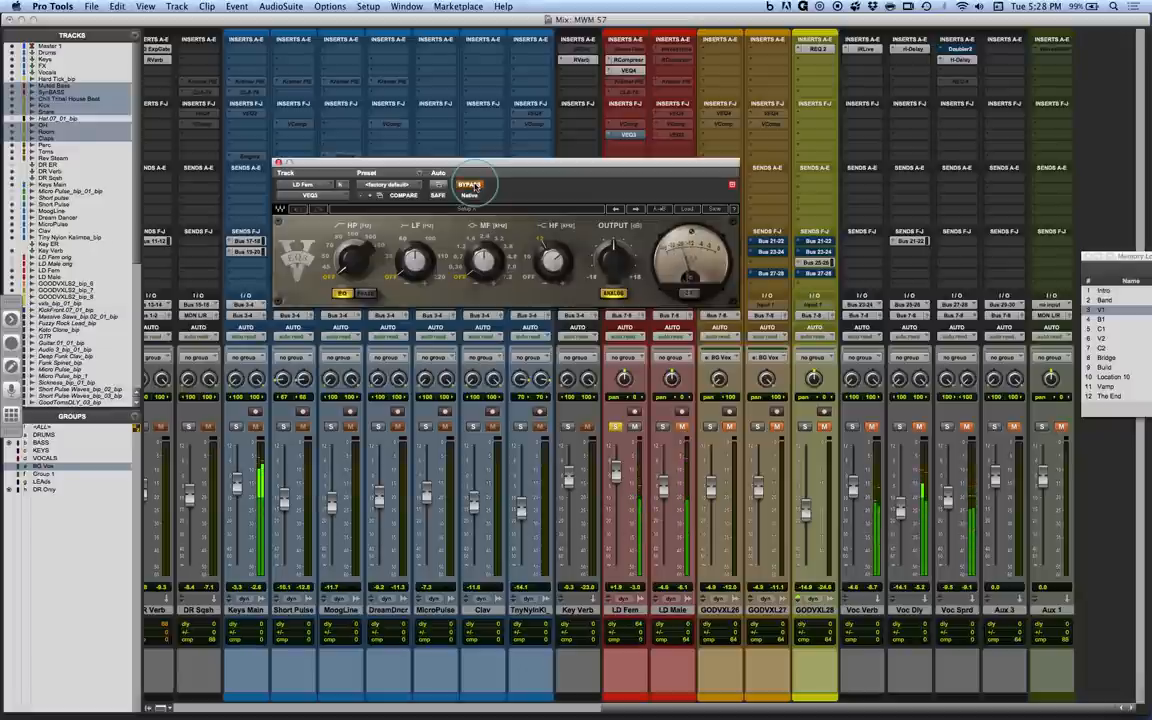
click(472, 185)
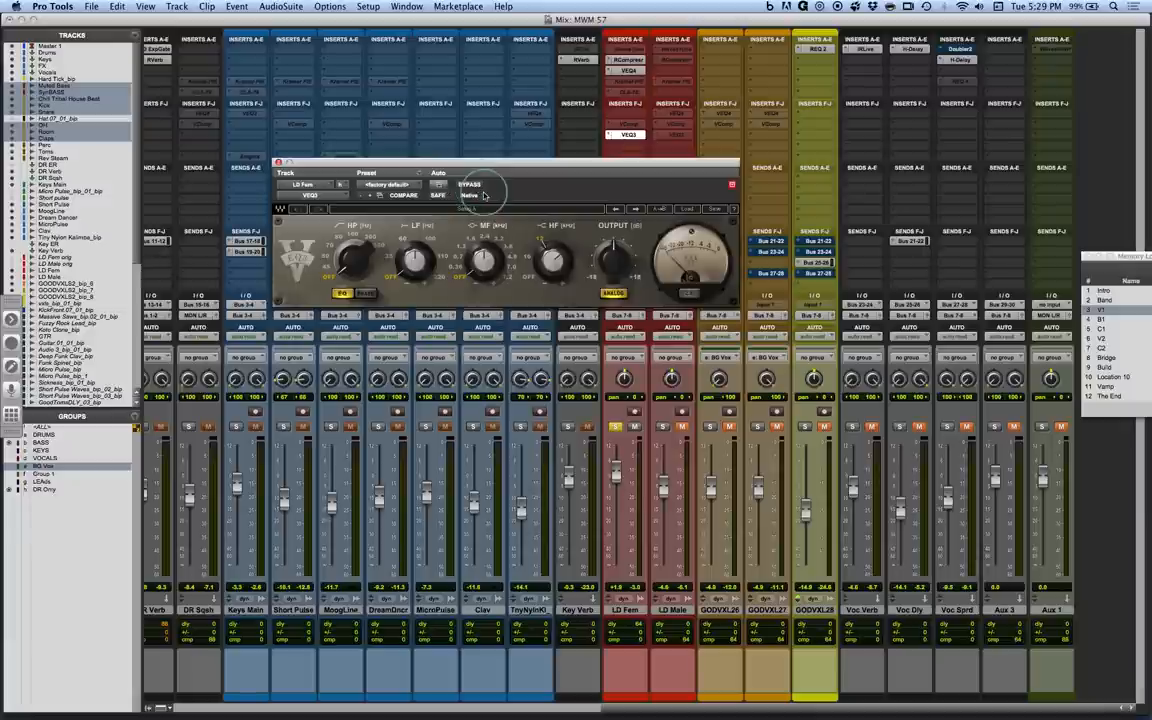
Set the high-pass filter of the VEQ4 on LD Fem to 270 Hz and compare the equalizer bypassed and active.
click(629, 70)
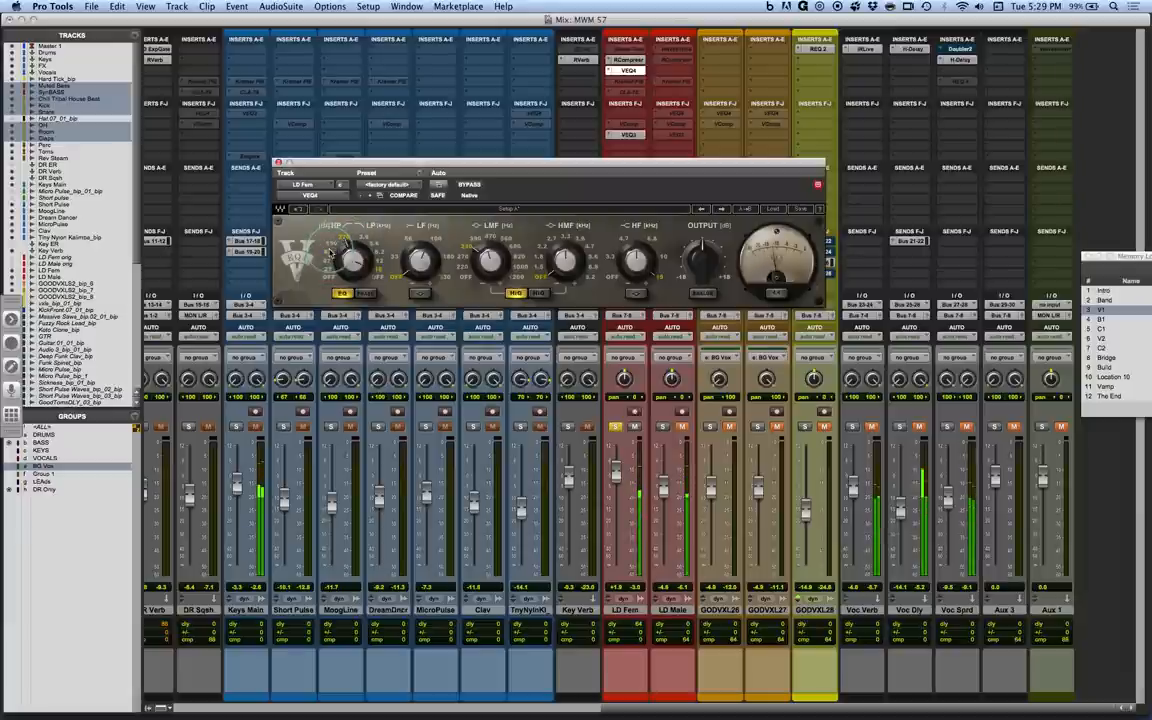
drag(330, 256, 344, 245)
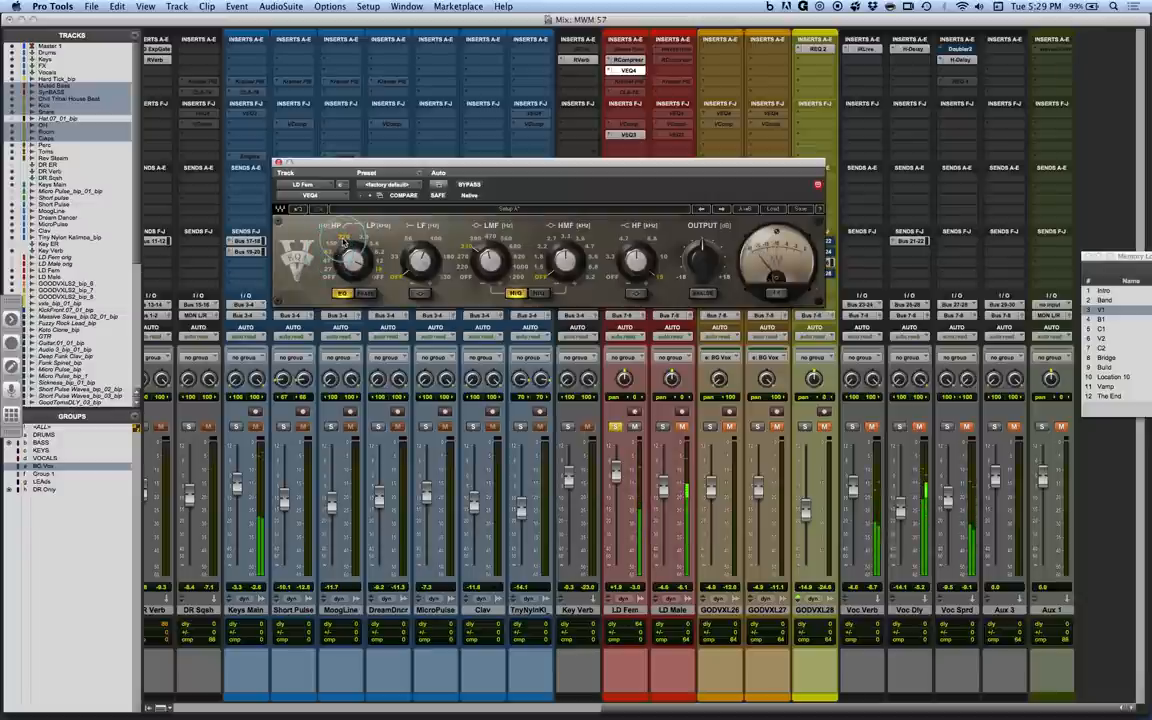
click(469, 185)
click(469, 185)
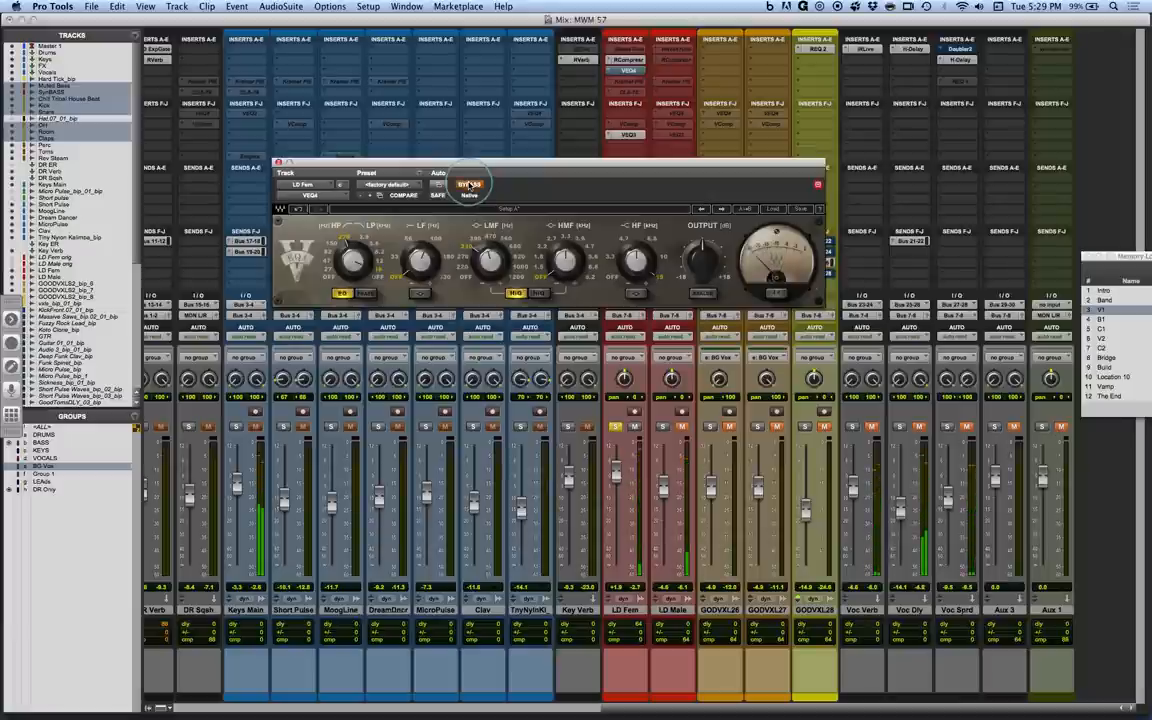
click(469, 185)
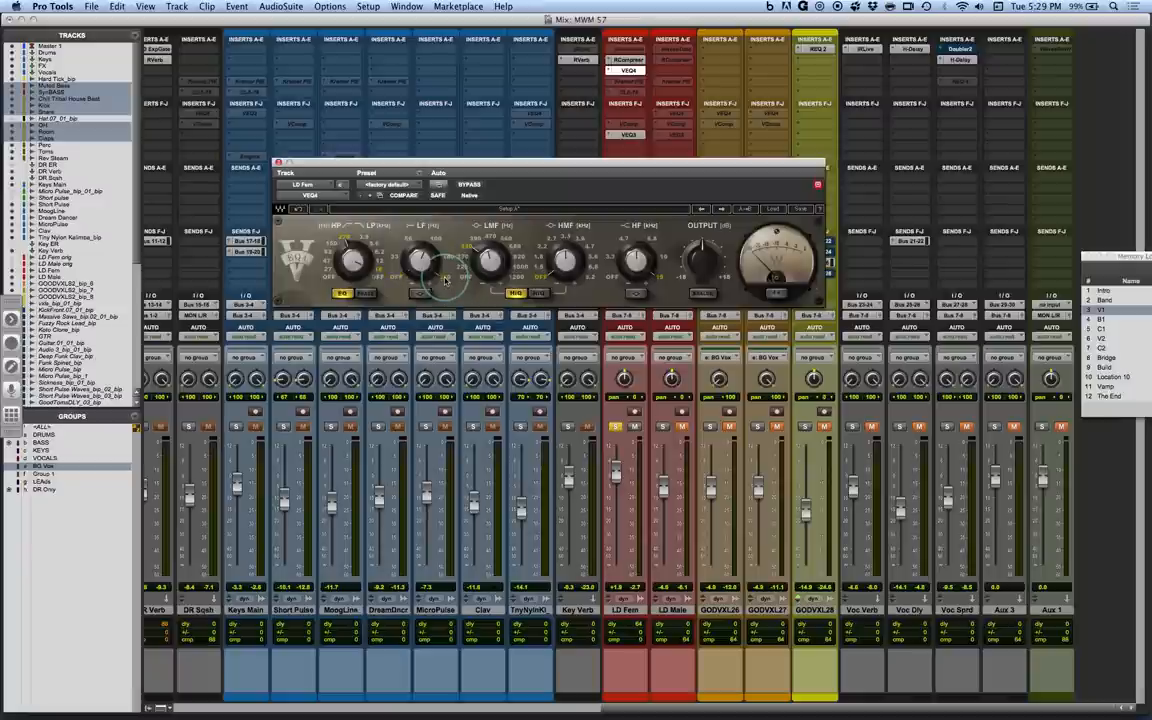
Cut the gain of the VEQ4's low-frequency band on LD Fem while the vocal plays.
drag(424, 261, 434, 313)
key(space)
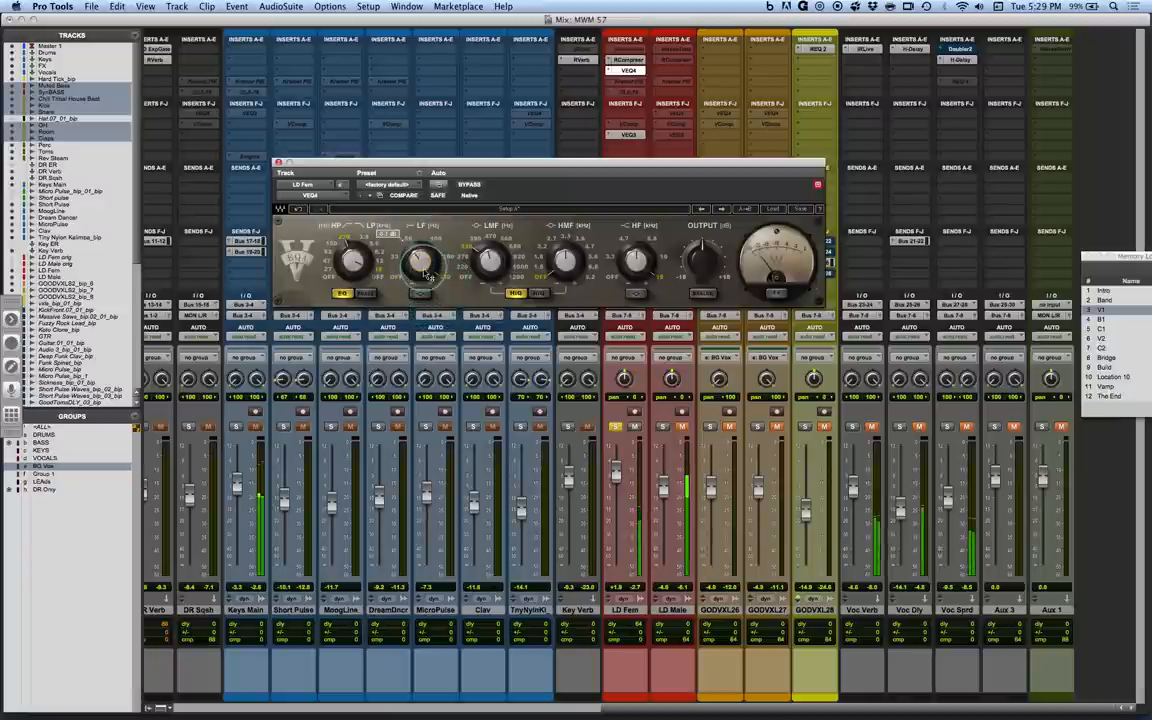
drag(420, 268, 420, 286)
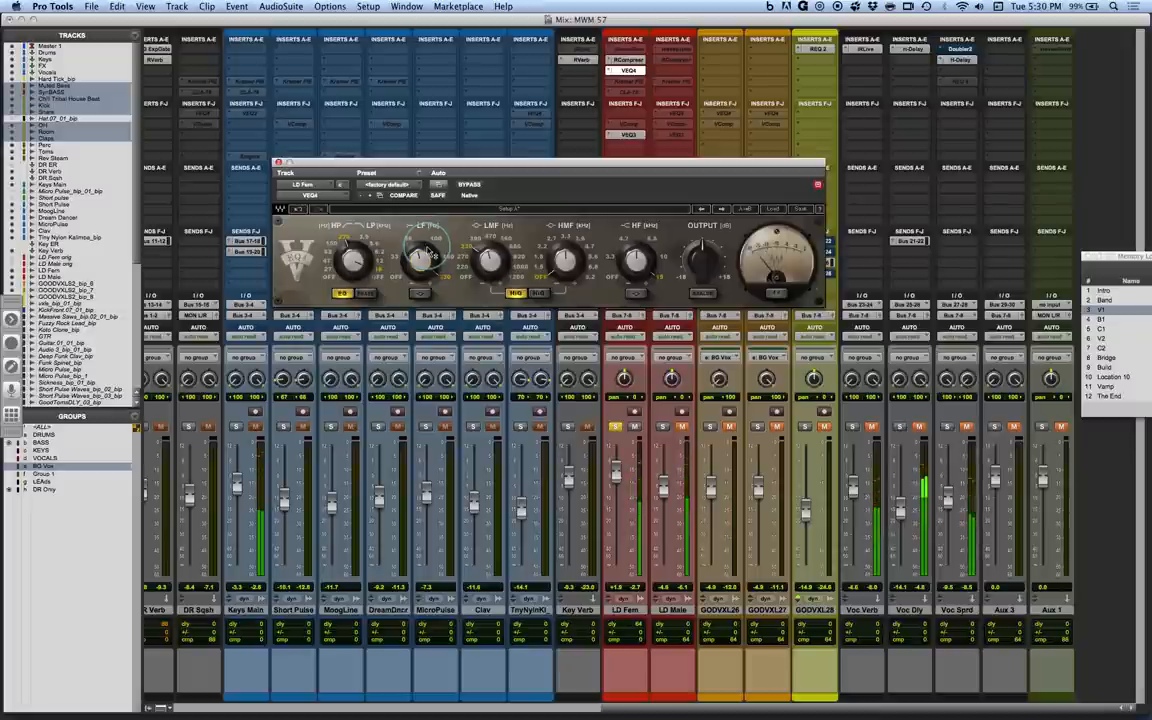
Compare the LD Fem vocal with RCompressor, VEQ4 and VEQ3 all bypassed and all active, and stop playback.
super+click(630, 69)
super+click(630, 61)
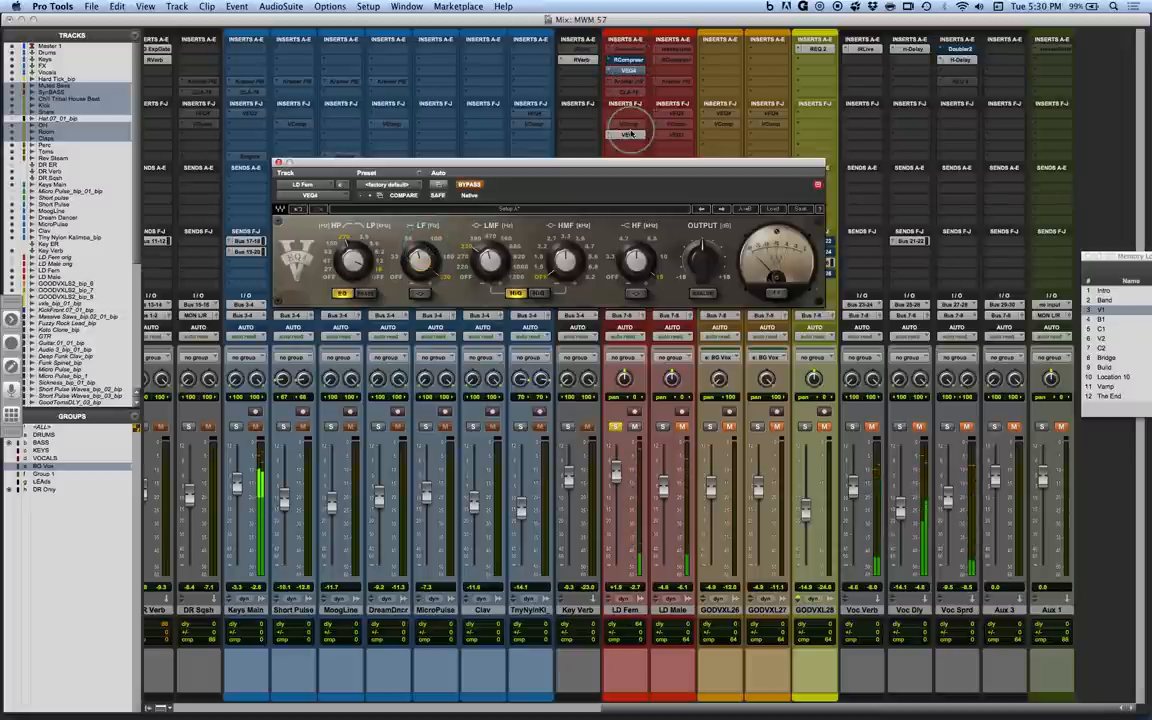
super+click(630, 135)
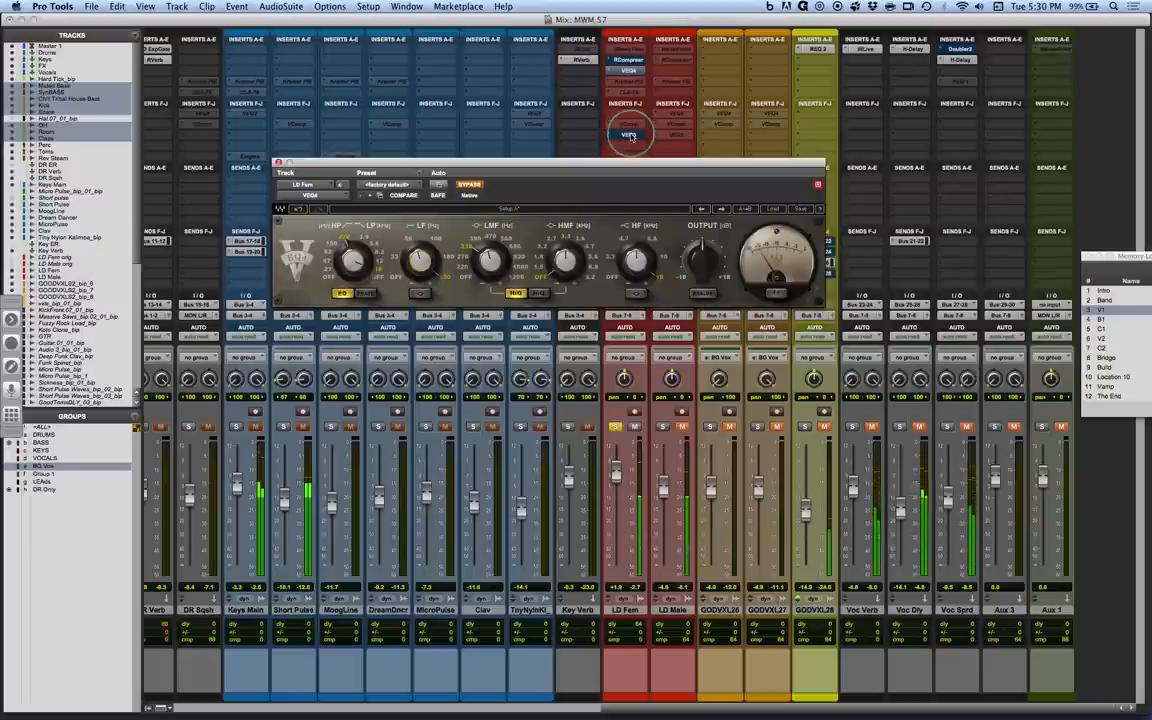
super+click(624, 62)
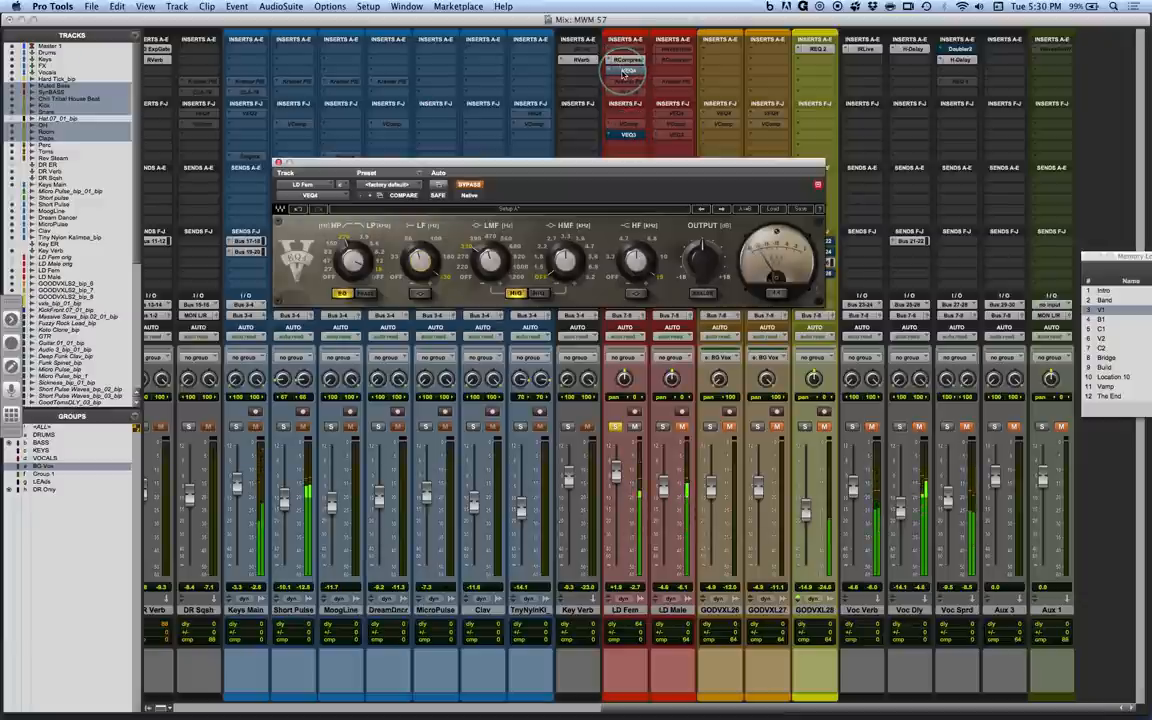
super+click(627, 135)
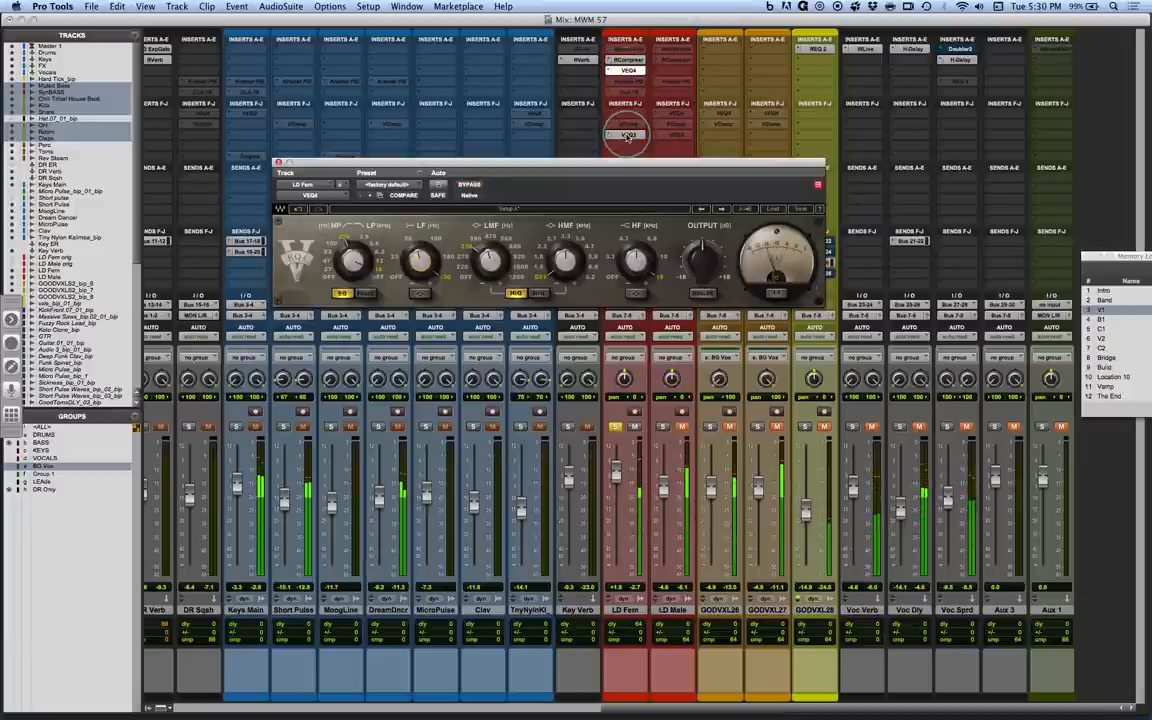
key(space)
Move VEQ3 to the first F-J insert slot on LD Fem, and activate and open the CLA-76 below it.
mouse_move(627, 136)
mouse_down()
mouse_move(630, 109)
mouse_move(632, 137)
mouse_up()
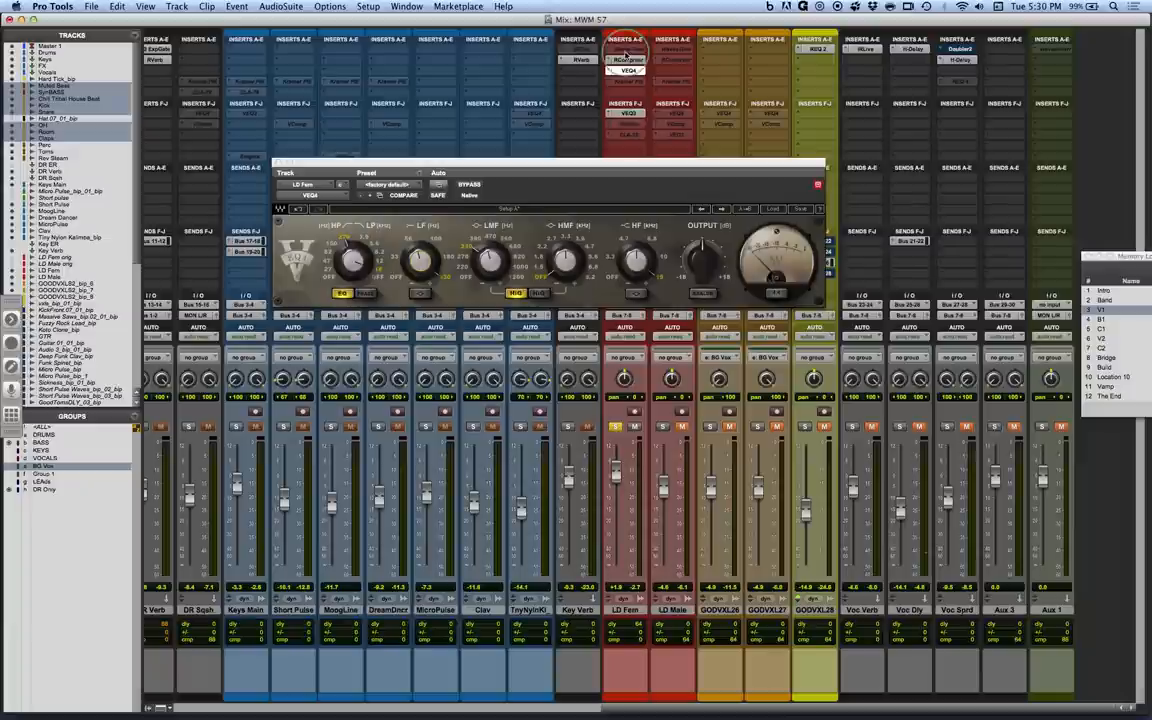
ctrl+super+click(631, 137)
click(631, 137)
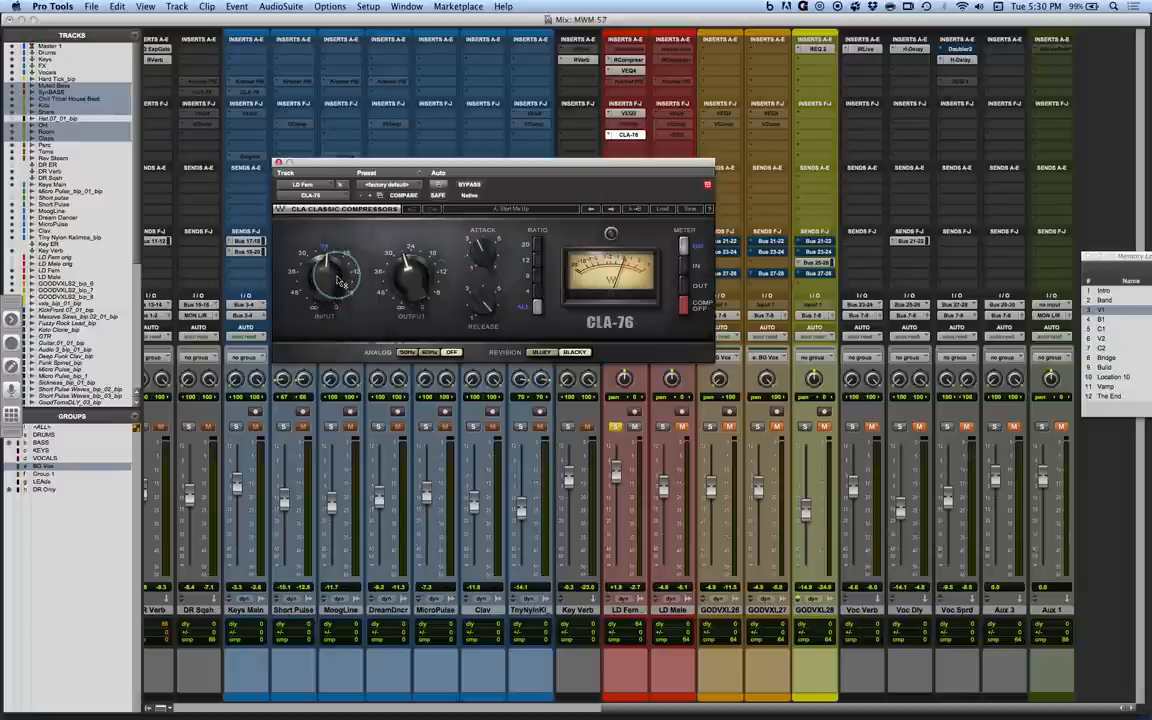
Lower the CLA-76 input level on LD Fem slightly, leaving the ratio on ALL.
drag(535, 320, 537, 302)
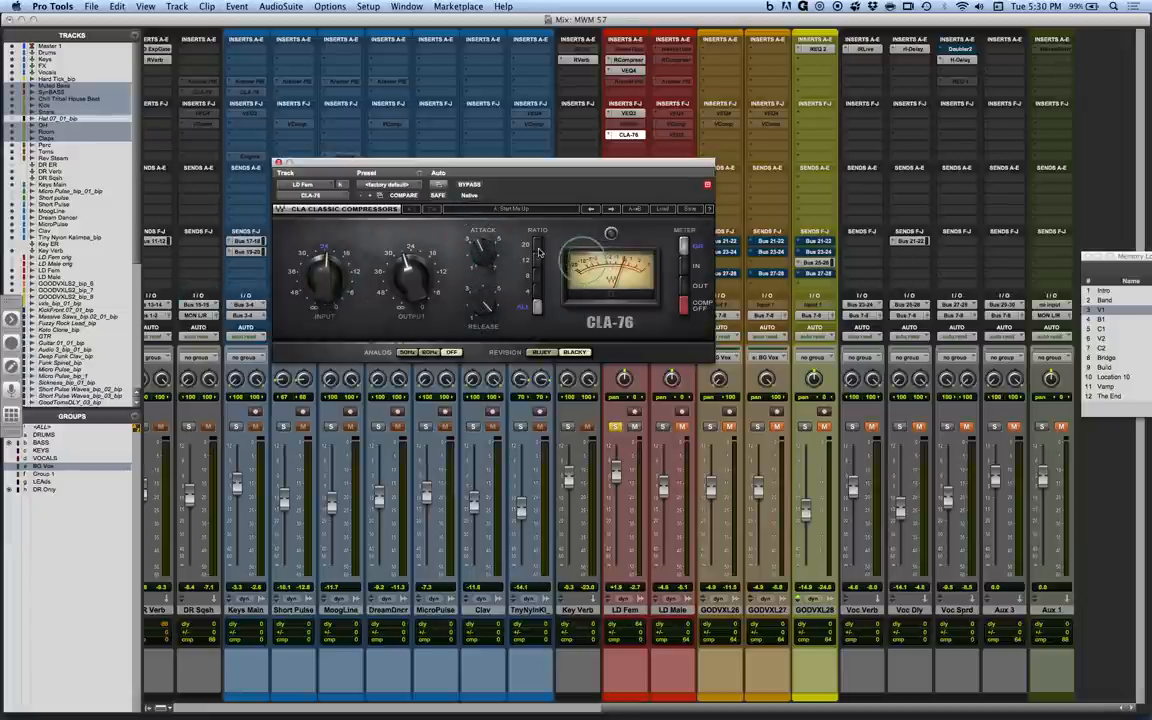
mouse_move(402, 272)
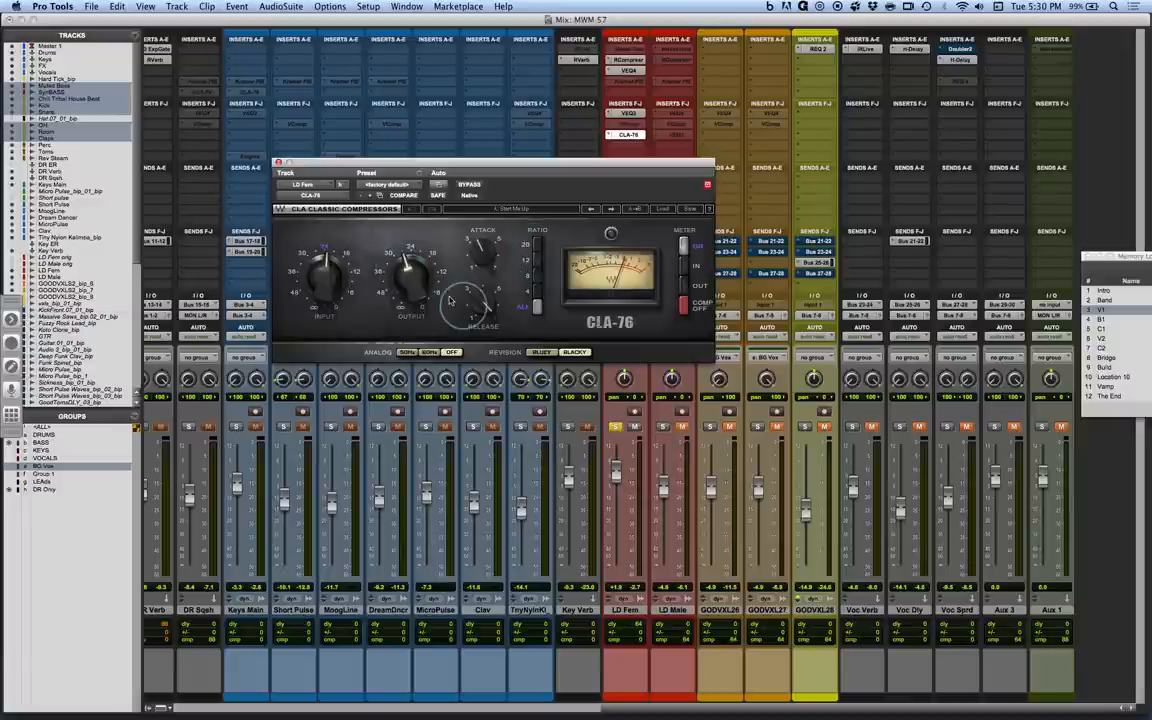
mouse_move(493, 315)
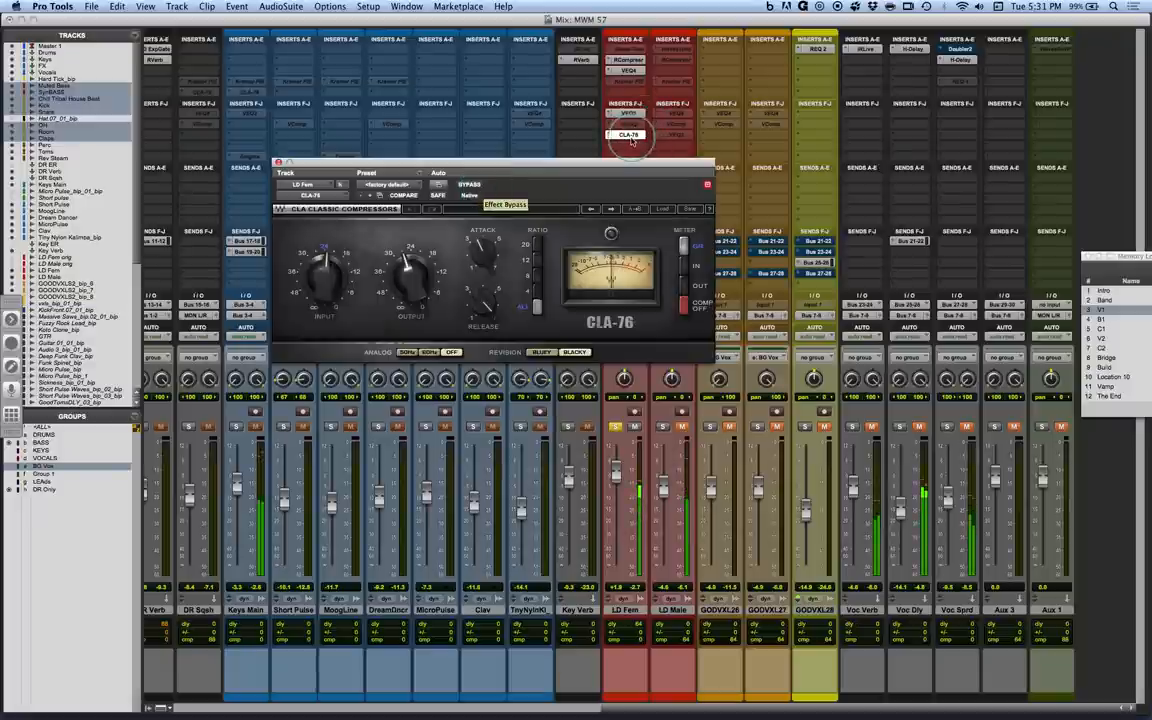
mouse_move(329, 275)
drag(325, 278, 325, 288)
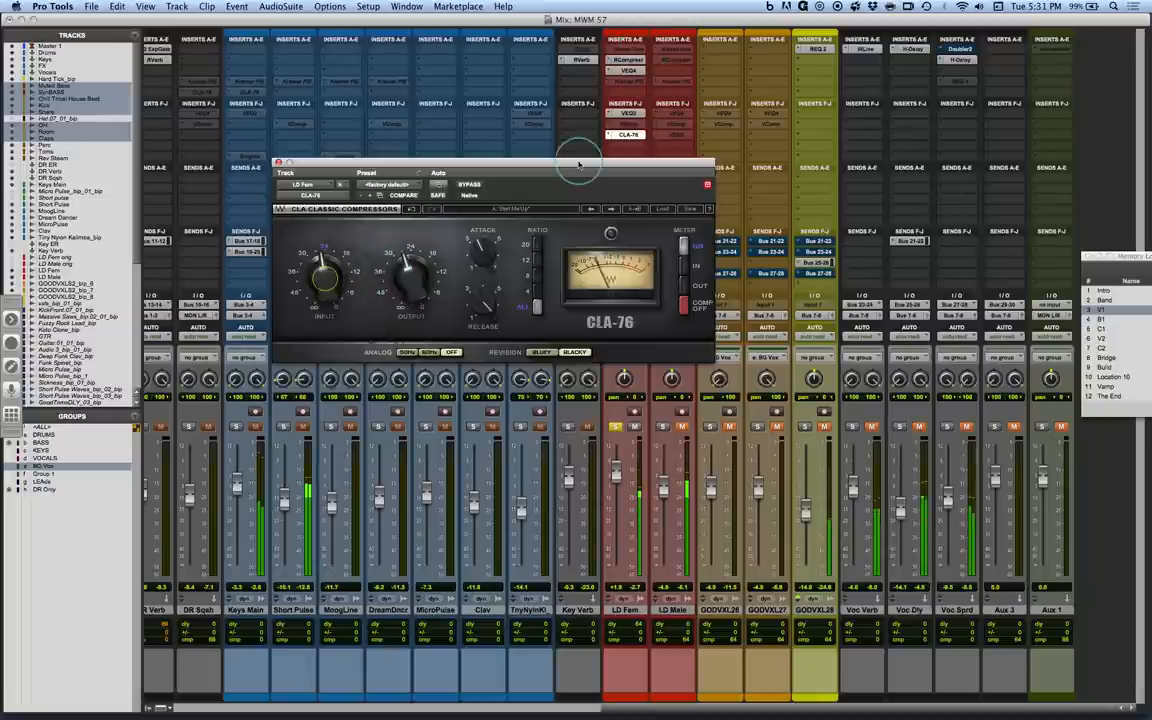
Compare the soloed LD Fem vocal with CLA-76, VEQ3, VEQ4 and RCompressor all bypassed and all active.
super+click(628, 135)
super+click(628, 114)
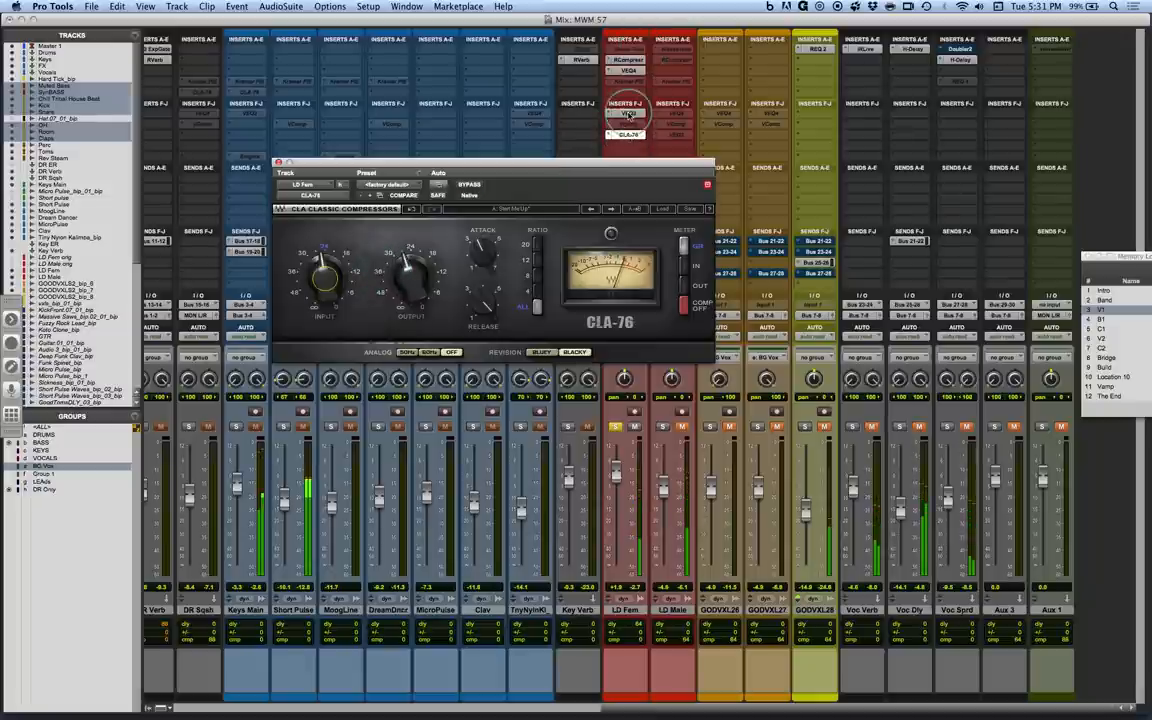
super+click(626, 59)
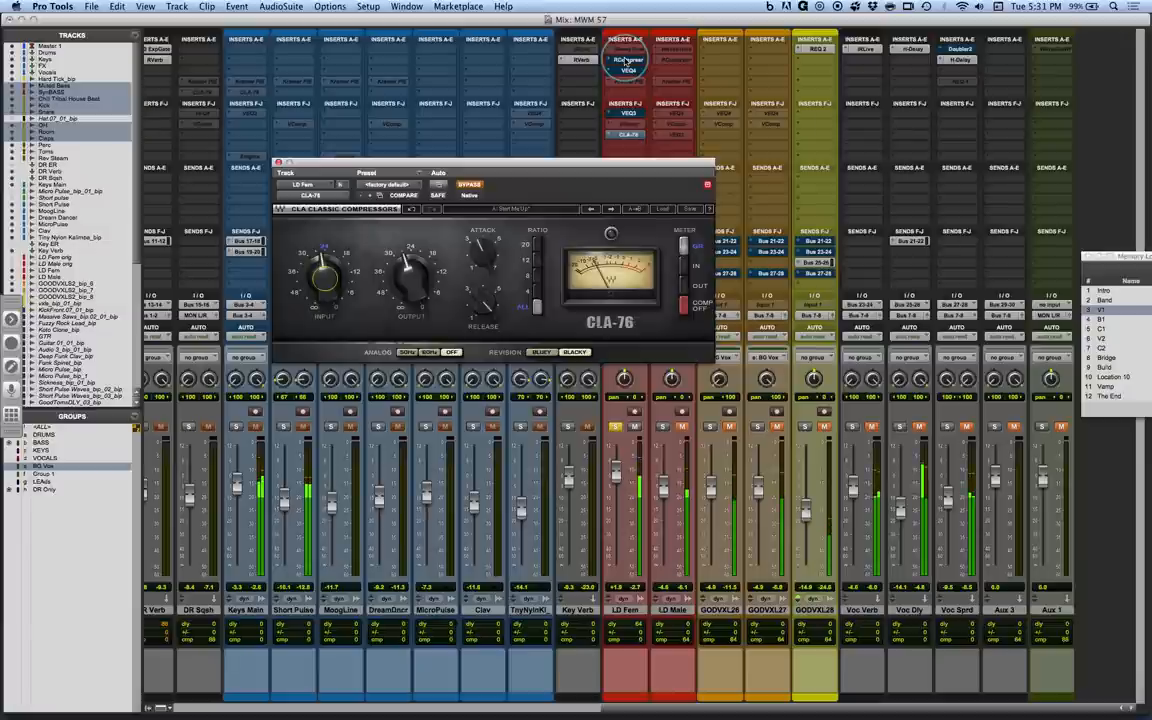
super+click(628, 61)
super+click(629, 72)
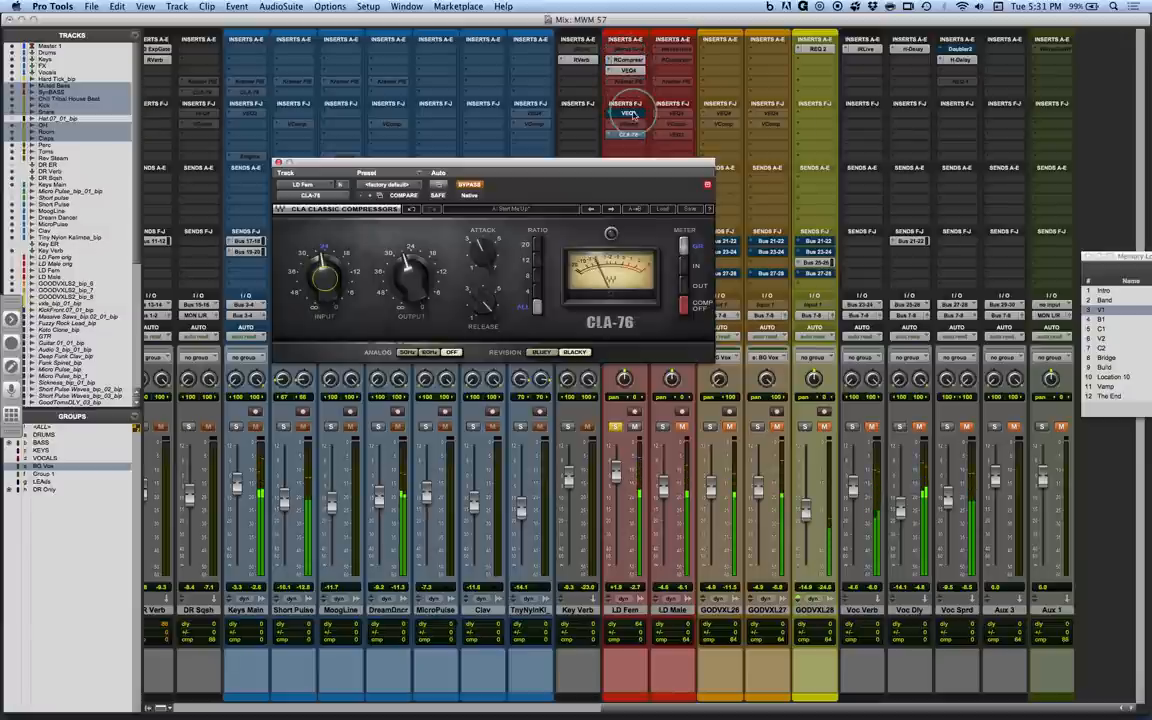
super+click(629, 114)
super+click(629, 135)
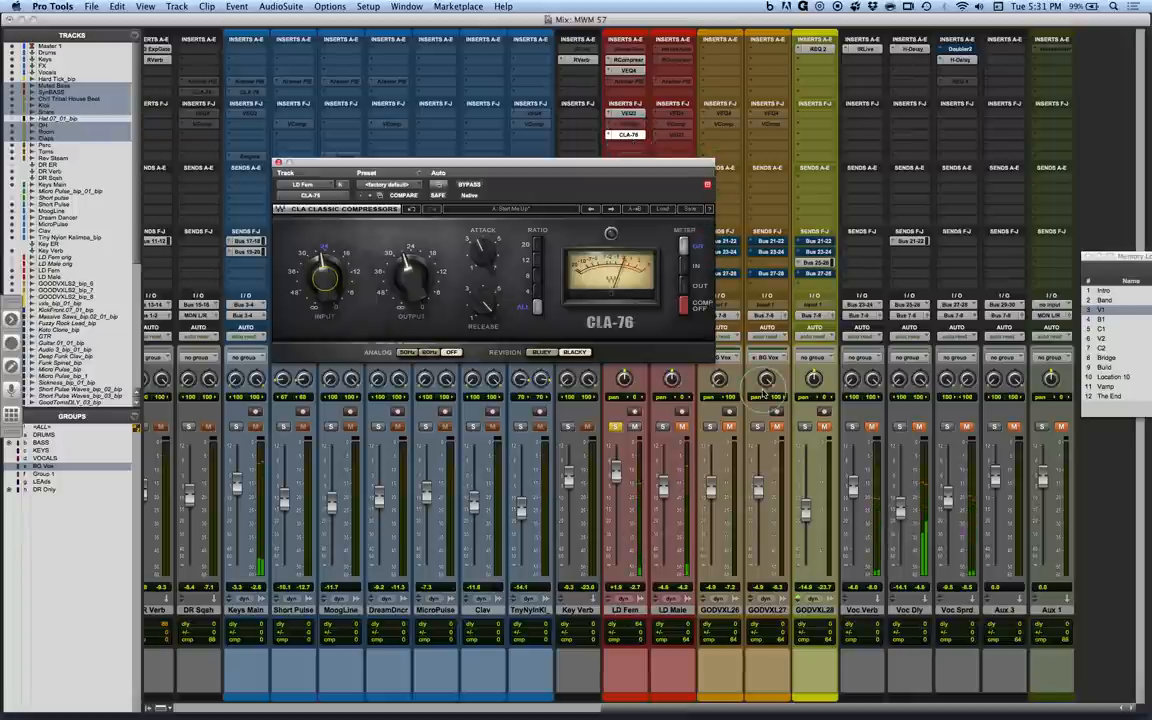
Take LD Fem out of solo and bypass its CLA-76, VEQ3, VEQ4 and RCompressor to hear the unprocessed vocal in the mix.
click(616, 427)
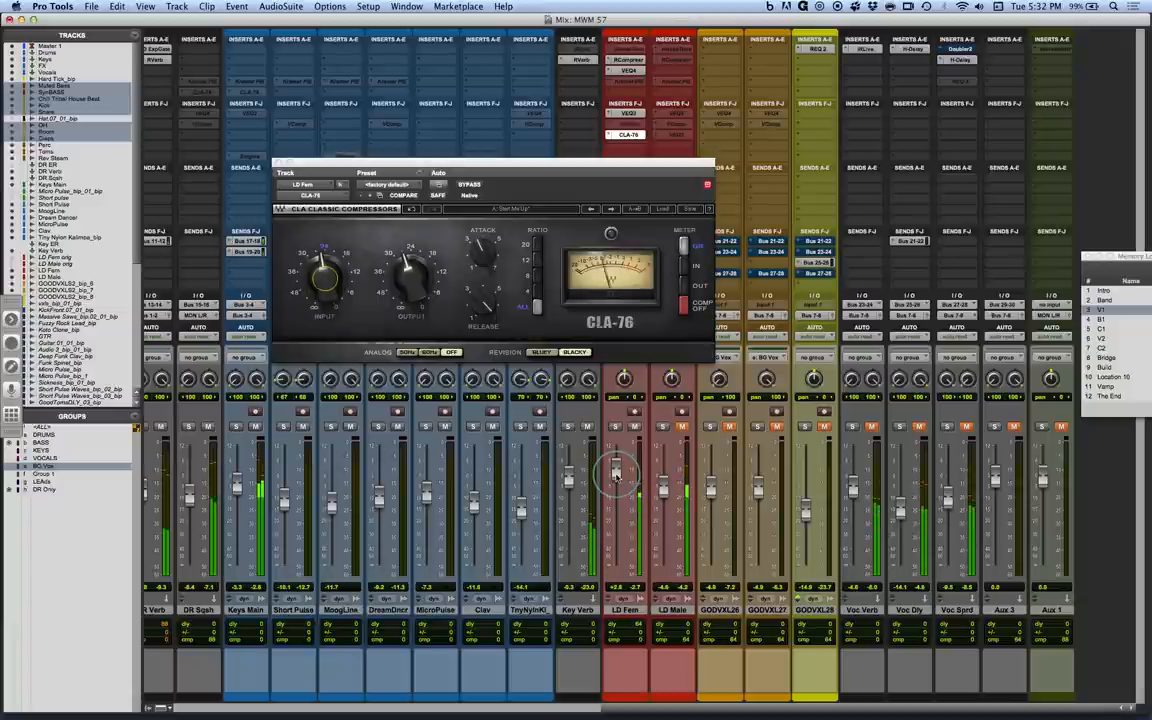
super+click(631, 139)
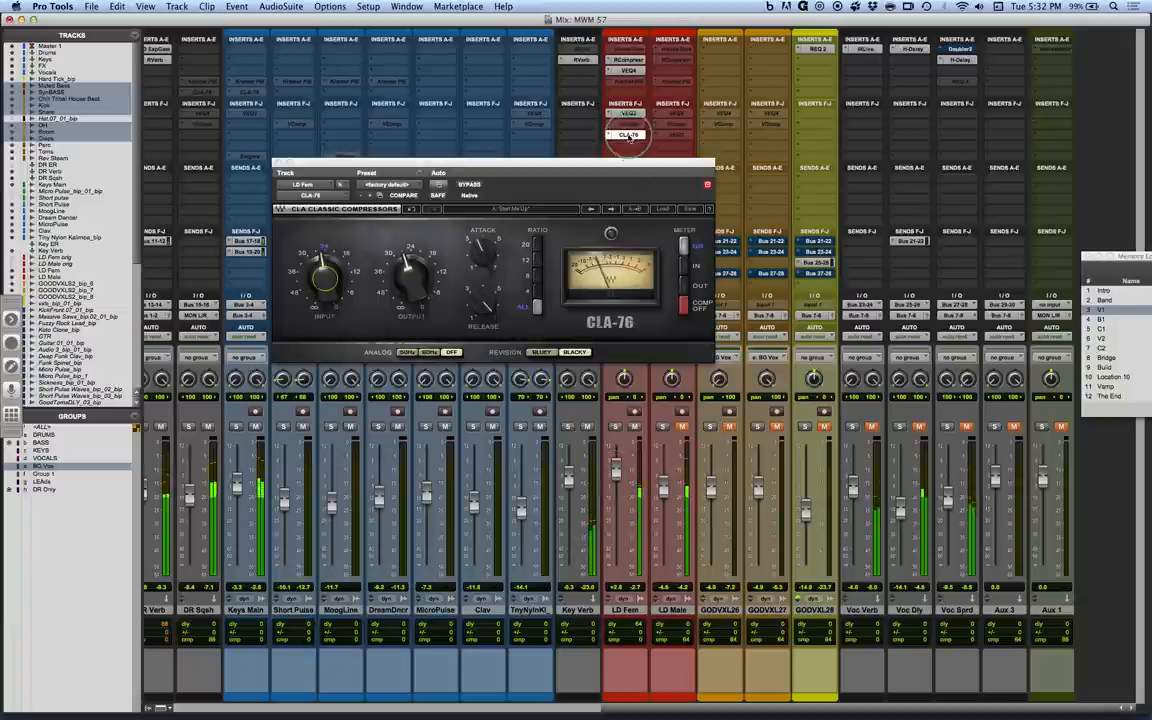
super+click(629, 114)
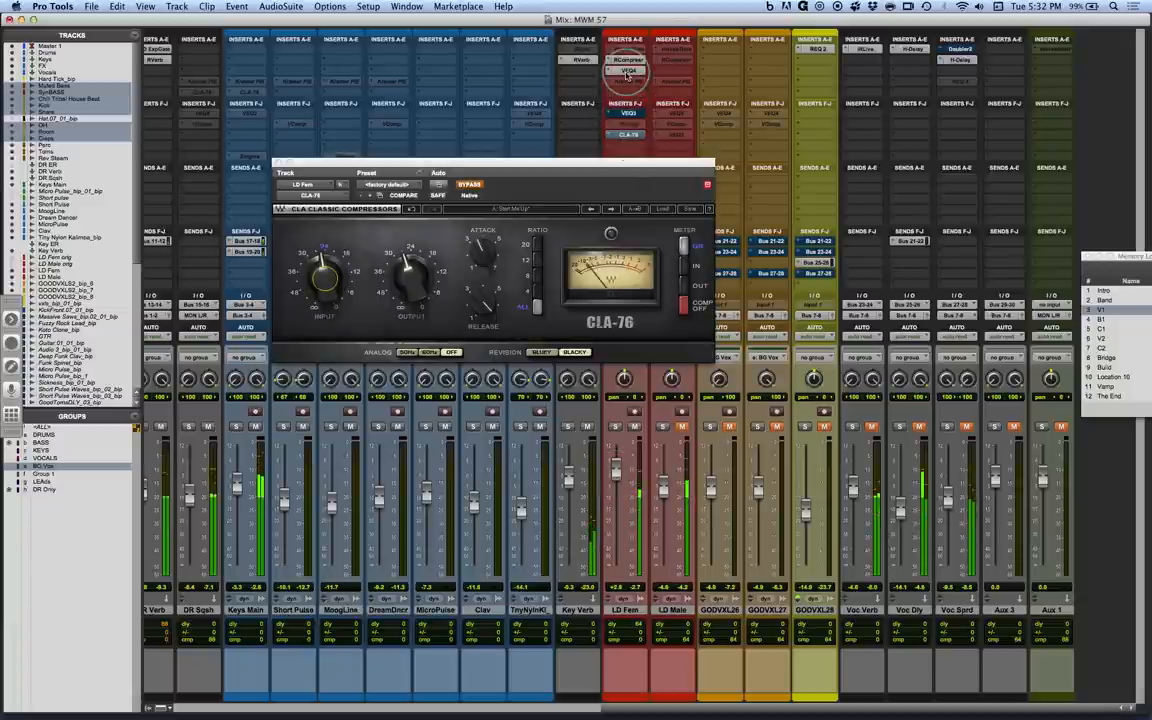
super+click(627, 73)
super+click(629, 62)
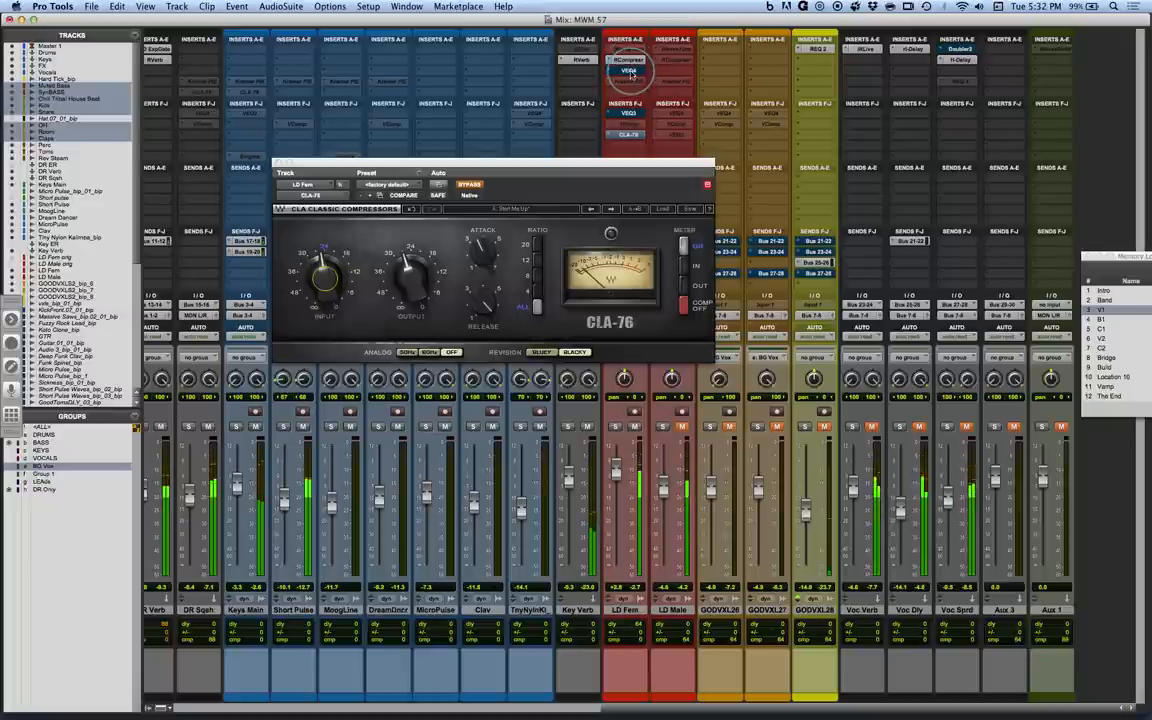
Reactivate the CLA-76 on LD Fem and open the H-Delay on Voc Sprd while playing LD Fem in solo.
super+click(628, 135)
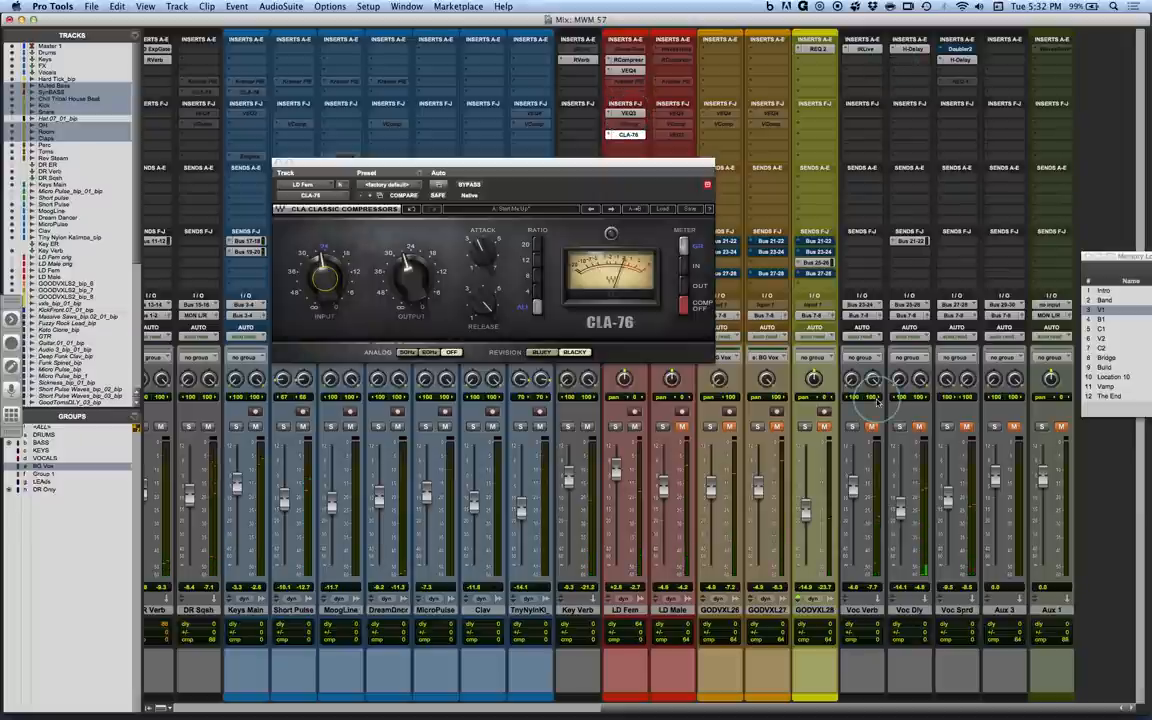
click(958, 59)
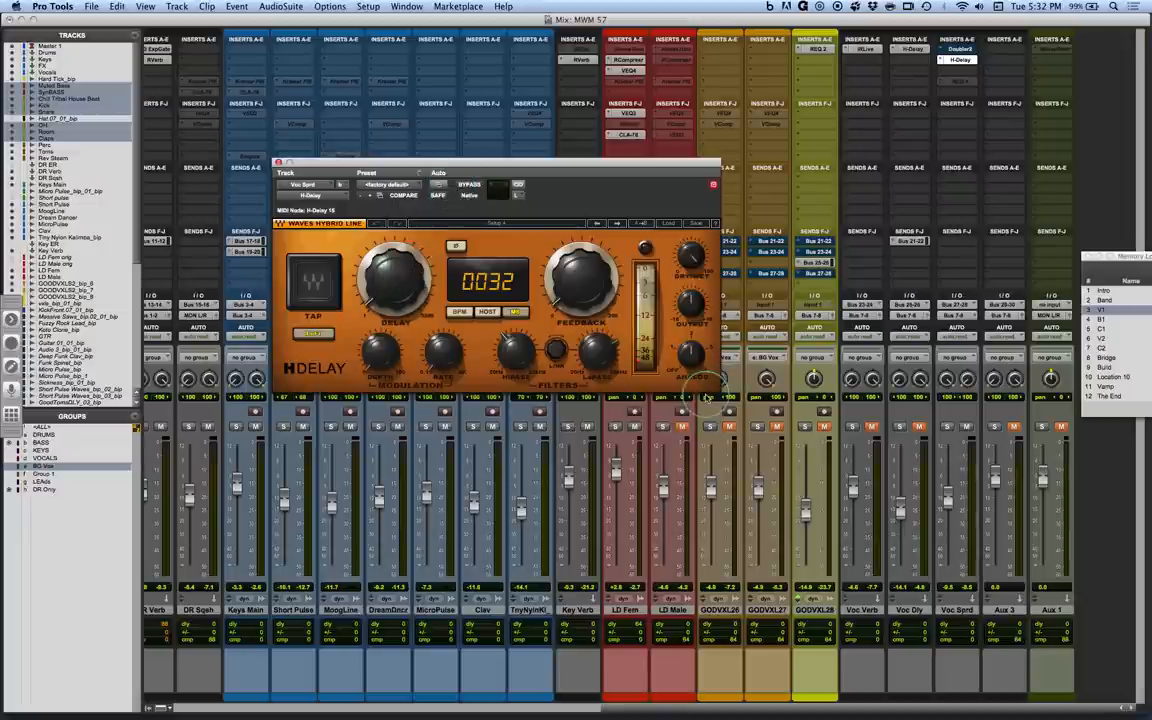
key(space)
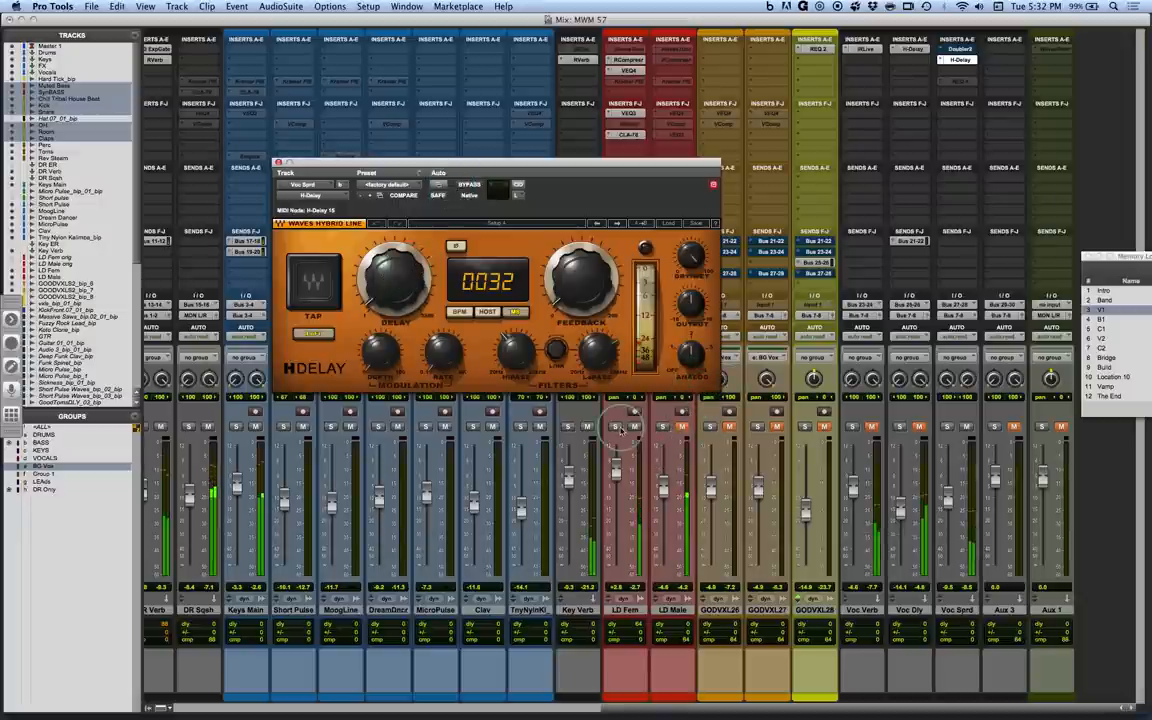
click(614, 427)
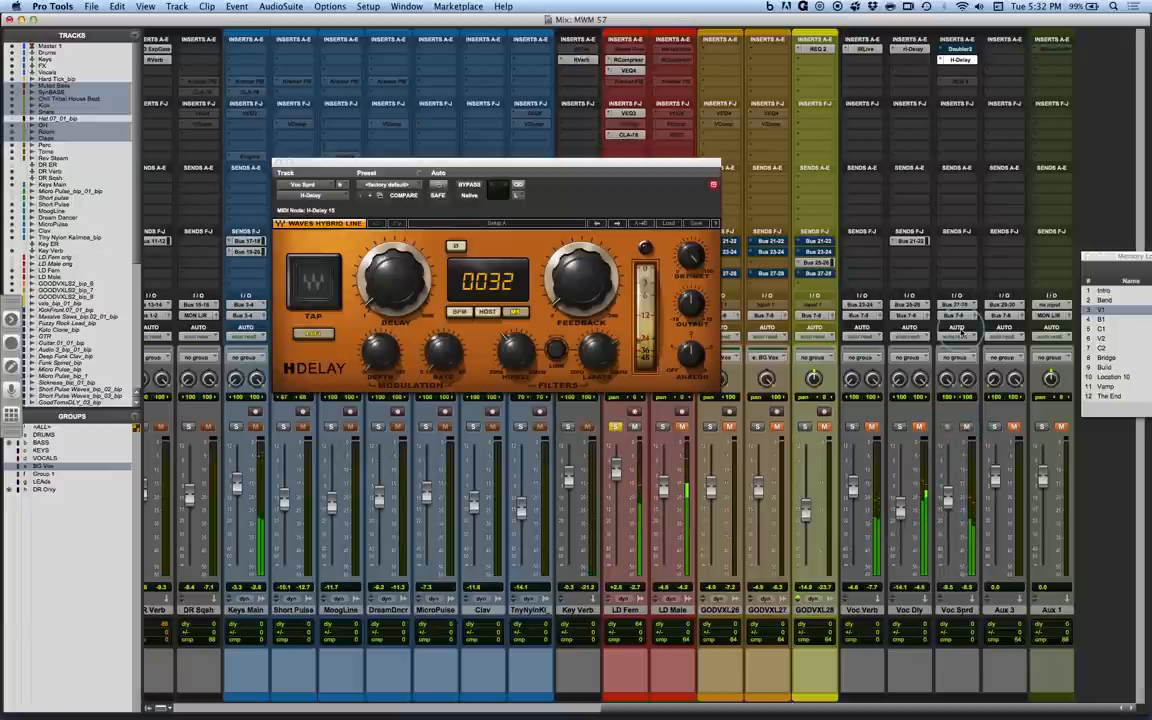
Check the Voc Sprd H-Delay's high-pass filter and compare the delay times of its left and right channels.
mouse_move(516, 361)
mouse_down()
mouse_move(516, 346)
mouse_move(514, 356)
mouse_up()
click(518, 185)
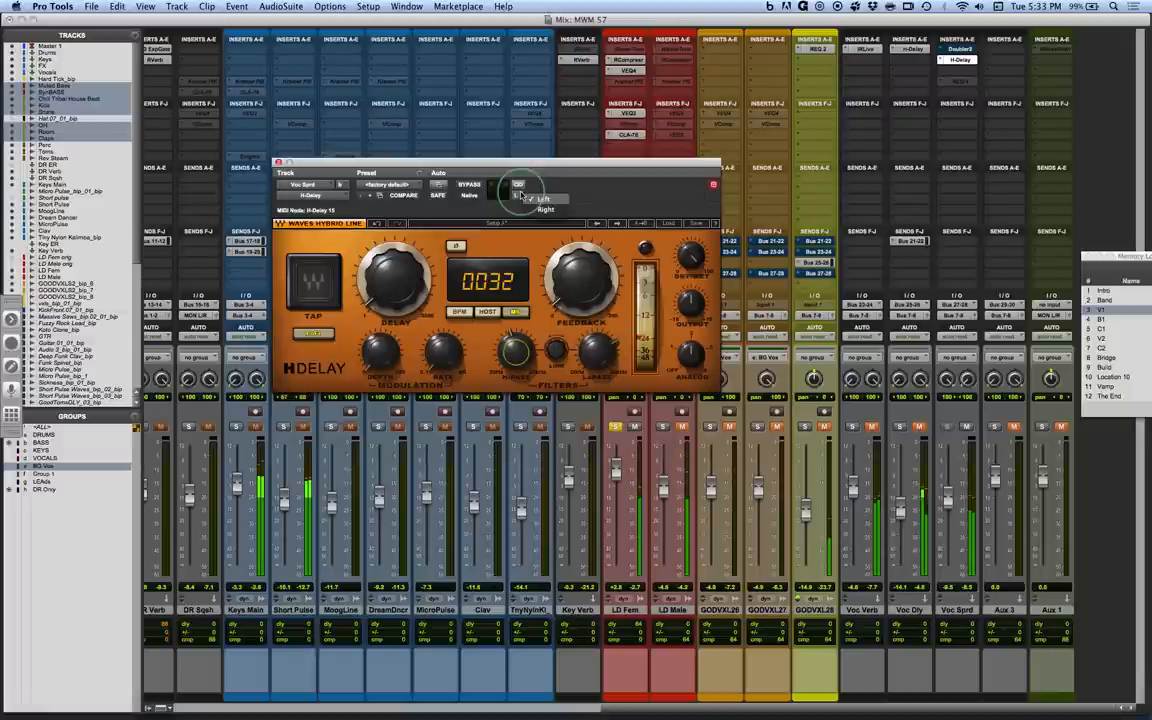
click(545, 209)
drag(517, 351, 503, 306)
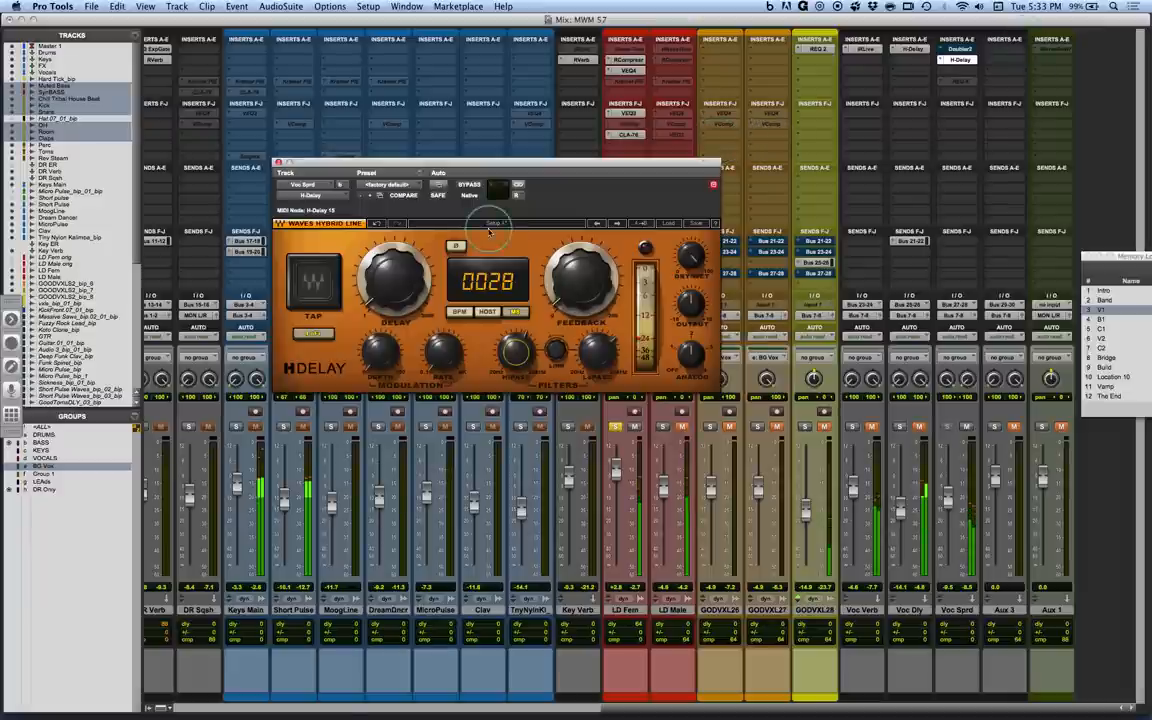
click(518, 197)
click(522, 186)
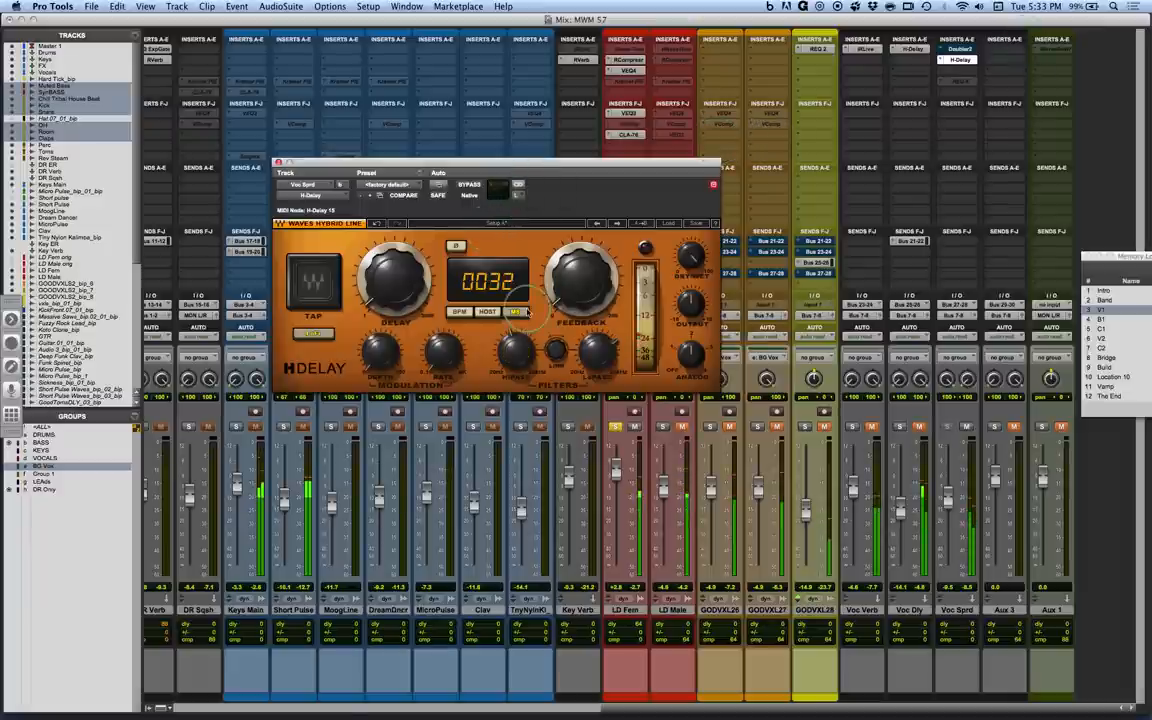
Check the H-Delay's high-pass and low-pass filters on Voc Sprd, opening the right channel in a second window beside the left.
mouse_move(520, 367)
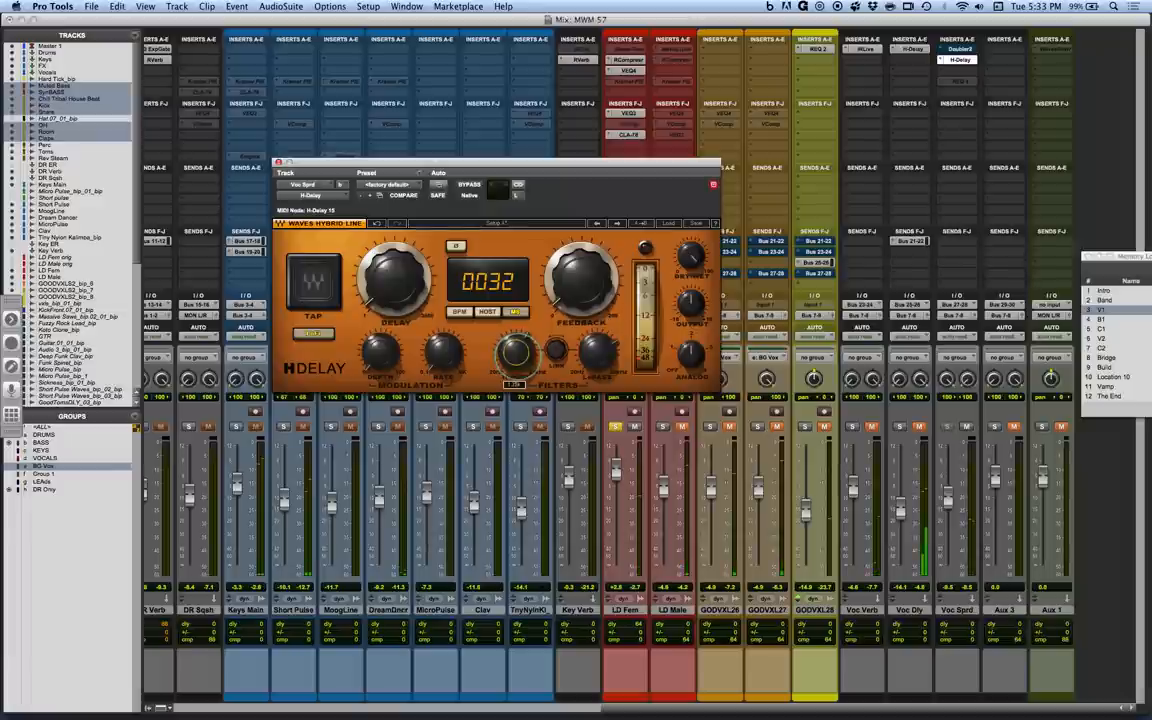
drag(519, 357, 522, 363)
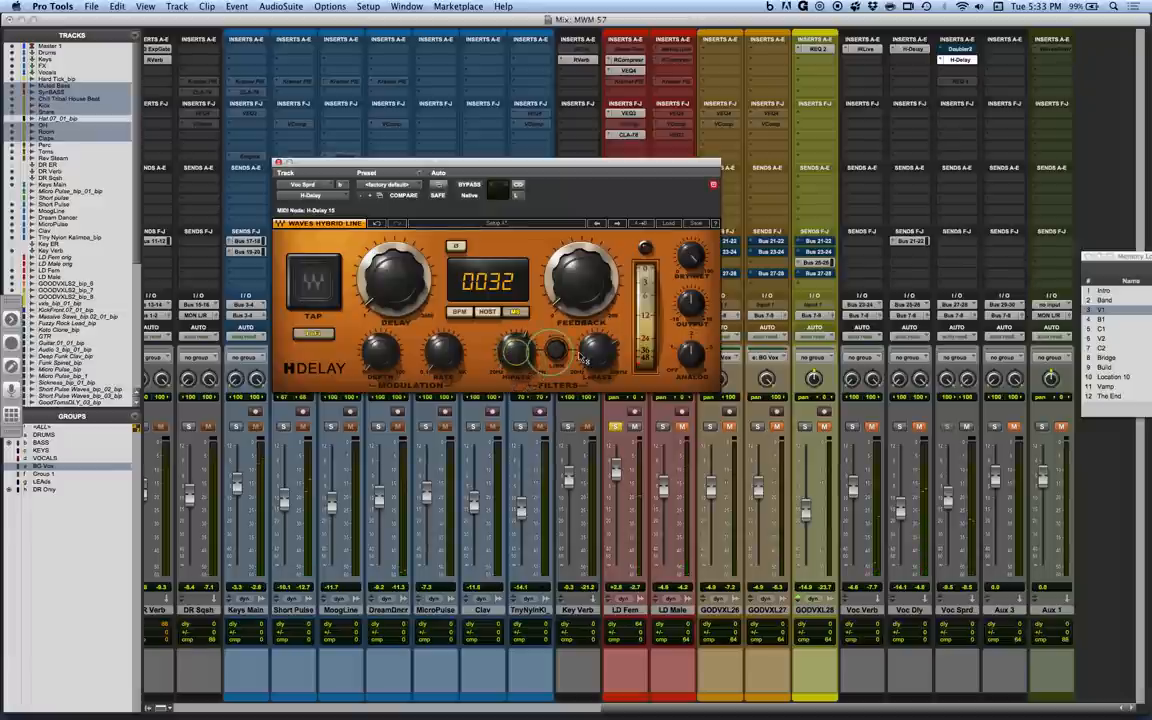
drag(597, 354, 594, 344)
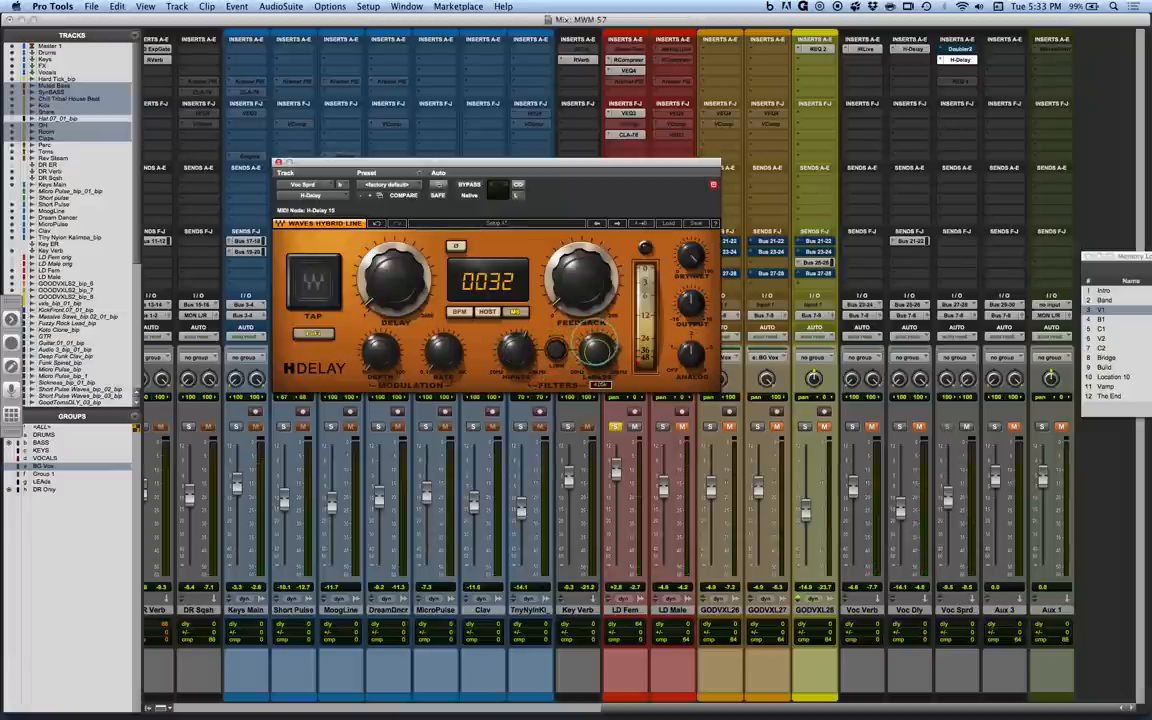
alt+click(521, 197)
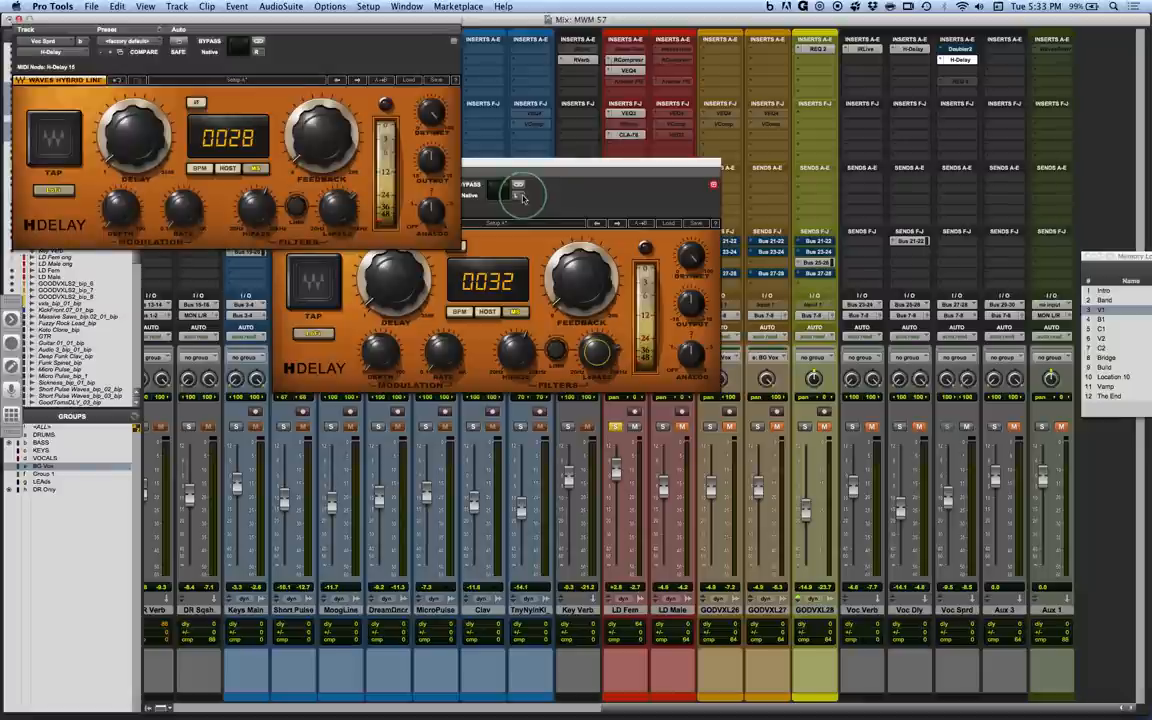
drag(337, 209, 336, 213)
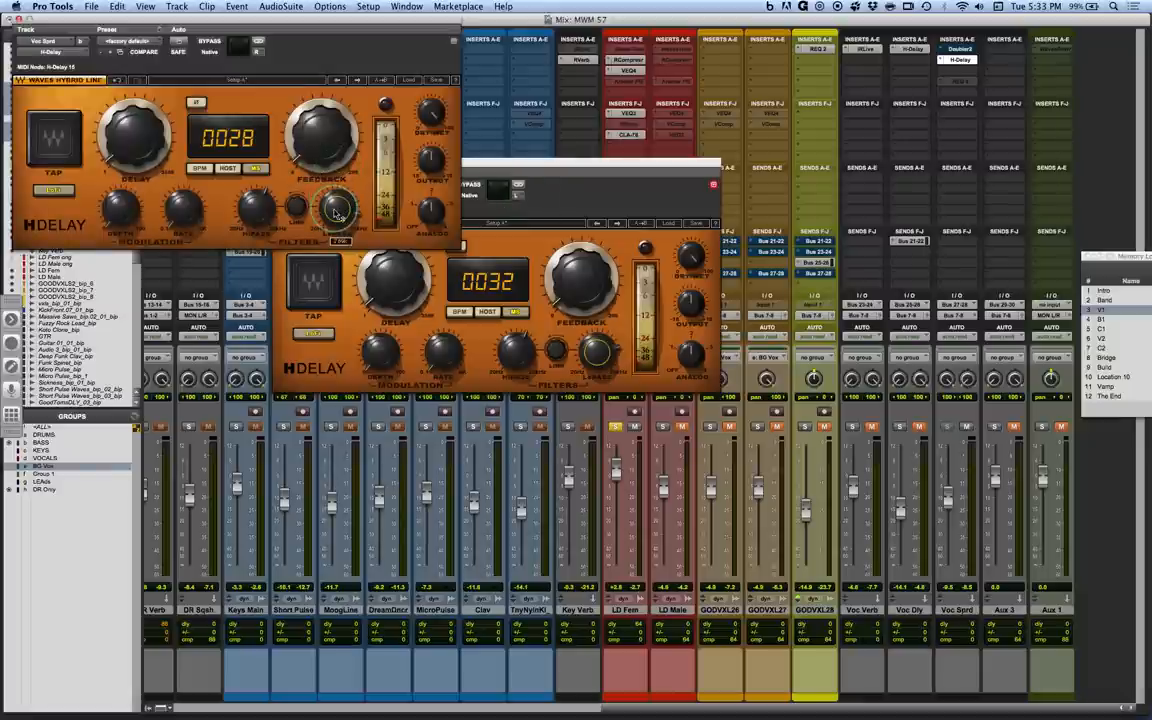
click(596, 350)
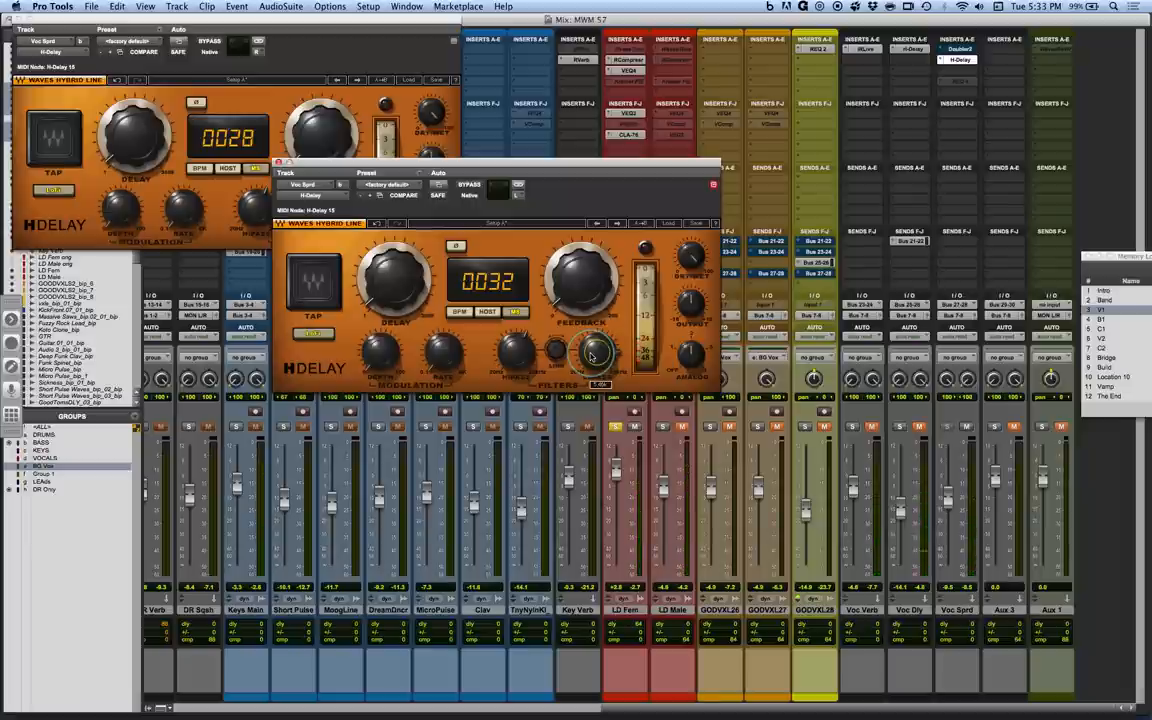
Take LD Fem out of solo and toggle the Voc Sprd mute to hear the spread delay's effect in the mix.
click(617, 427)
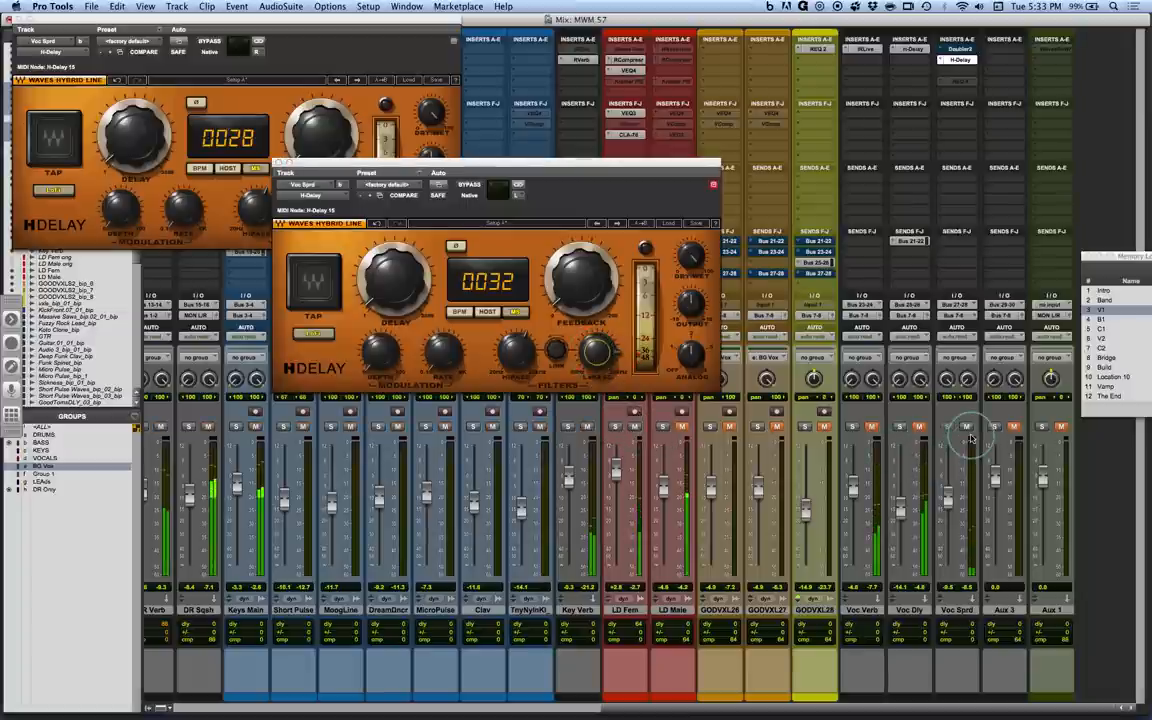
click(967, 428)
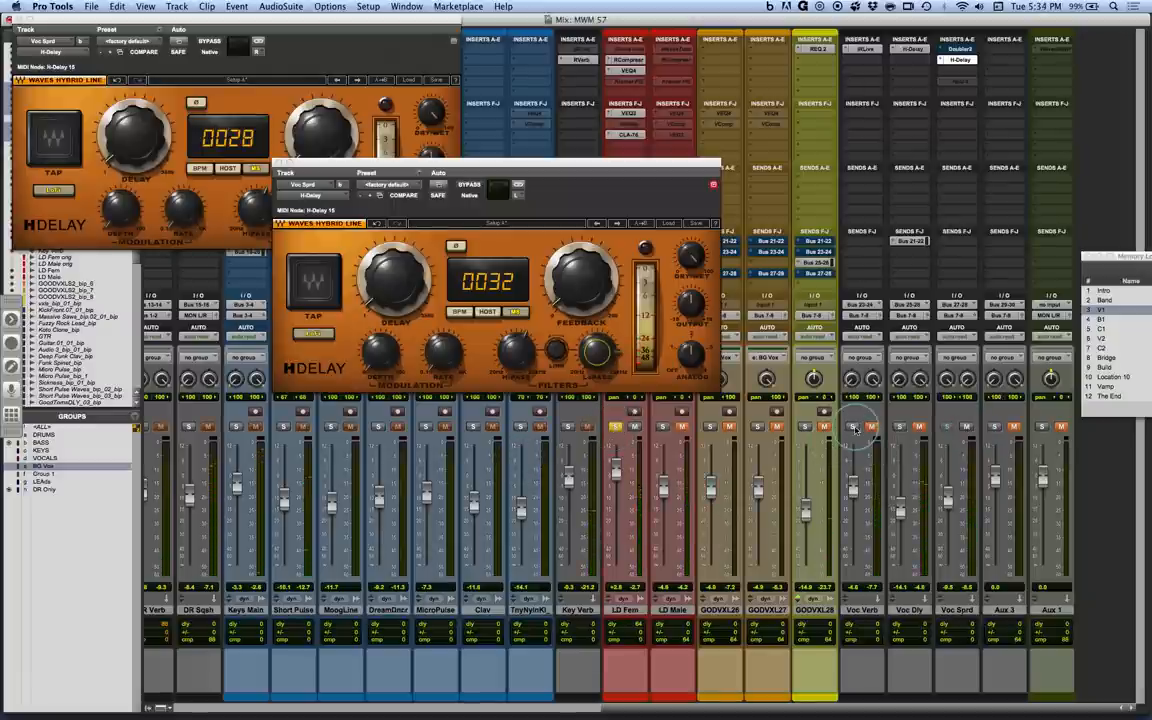
Open the IRLive plate reverb on Voc Verb, move its window clear of the LD Fem channel and unmute Voc Verb.
click(864, 49)
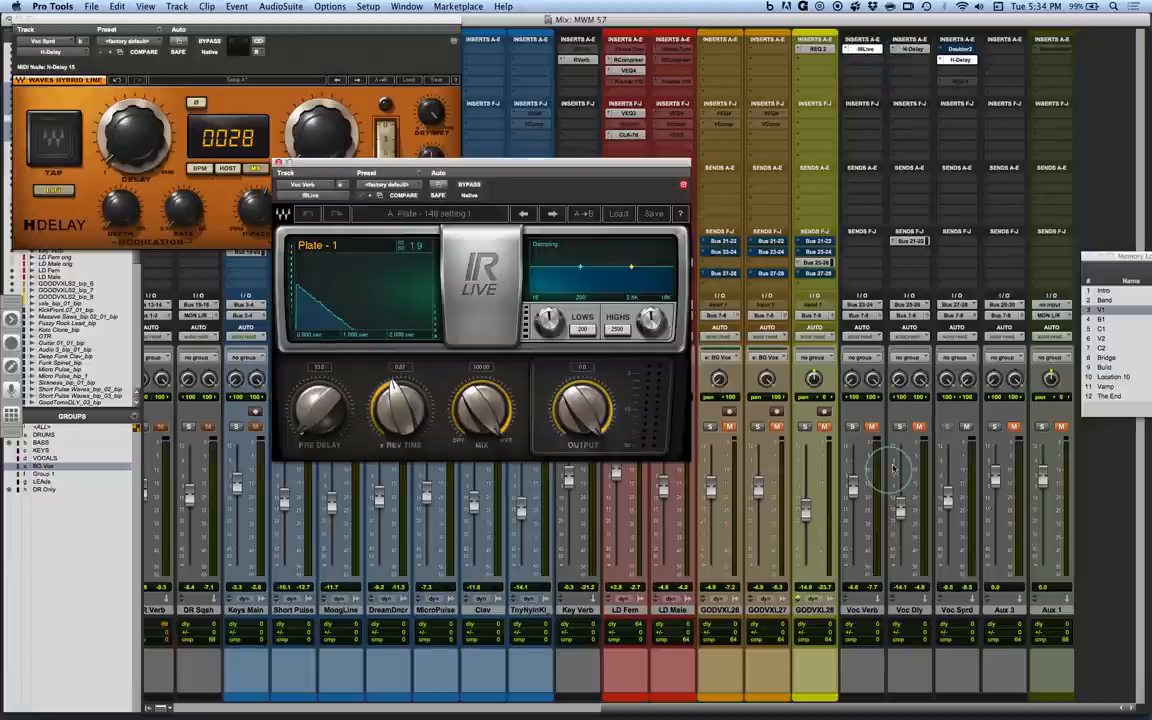
click(871, 428)
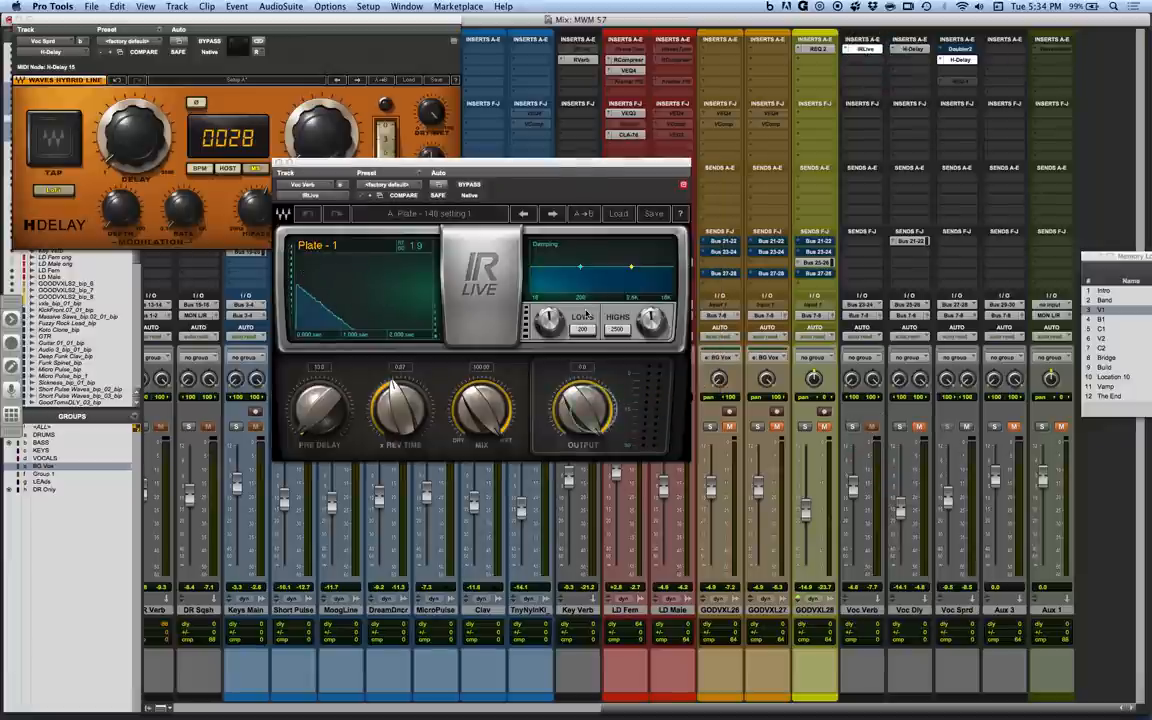
drag(555, 160, 429, 82)
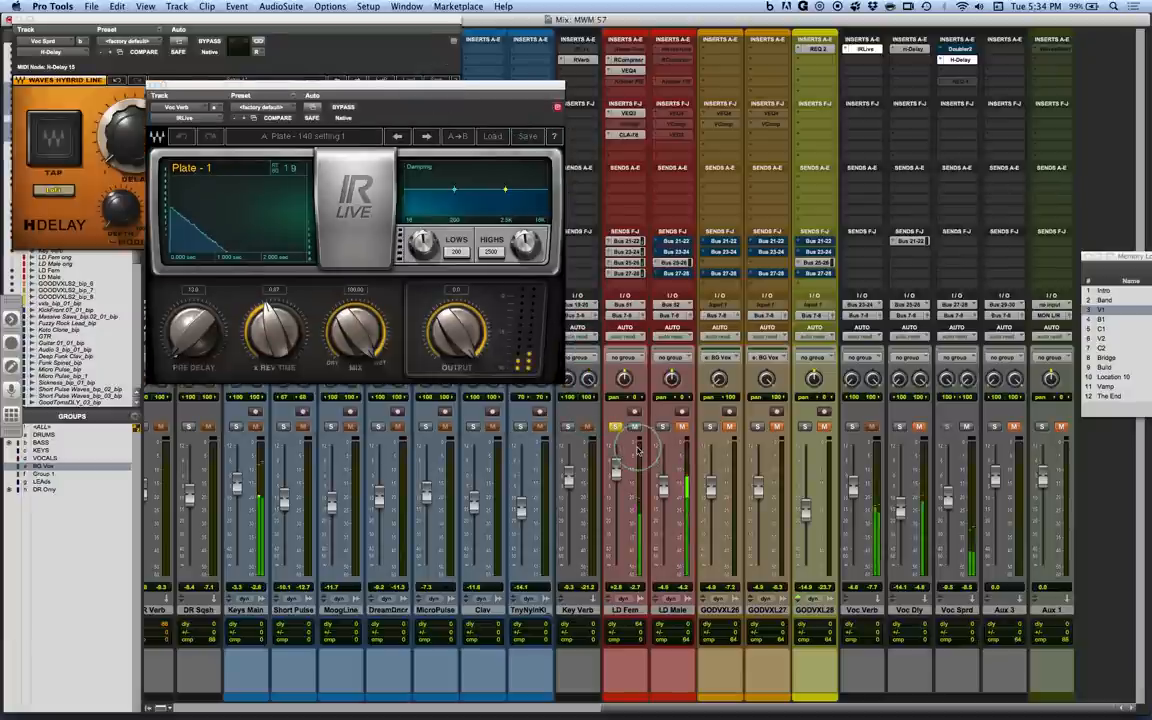
super+click(852, 430)
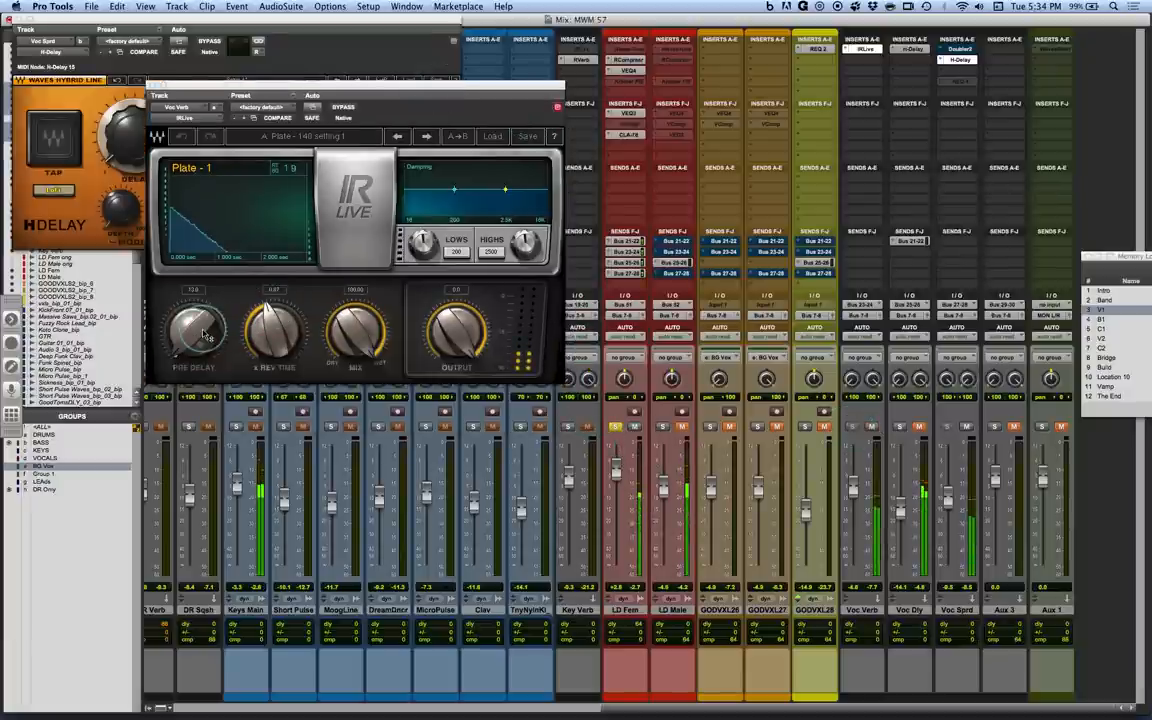
Pull down the low damping in the Voc Verb IRLive reverb and set the Lows frequency to 671.
drag(454, 188, 470, 211)
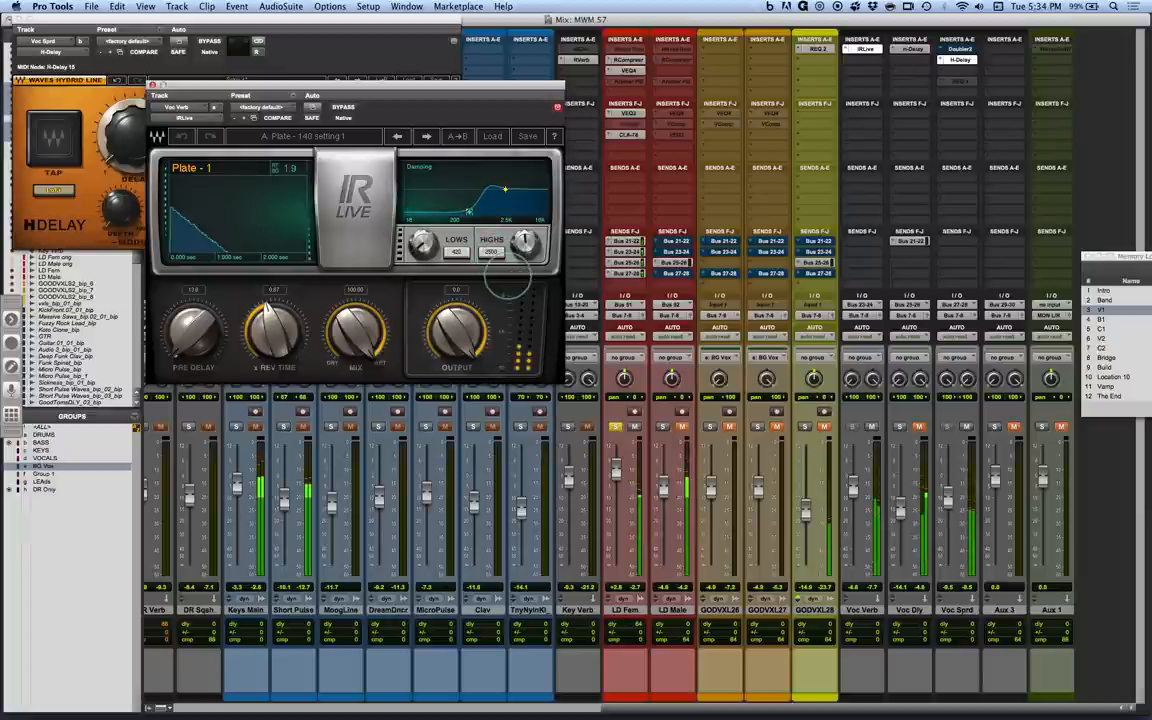
drag(508, 276, 546, 289)
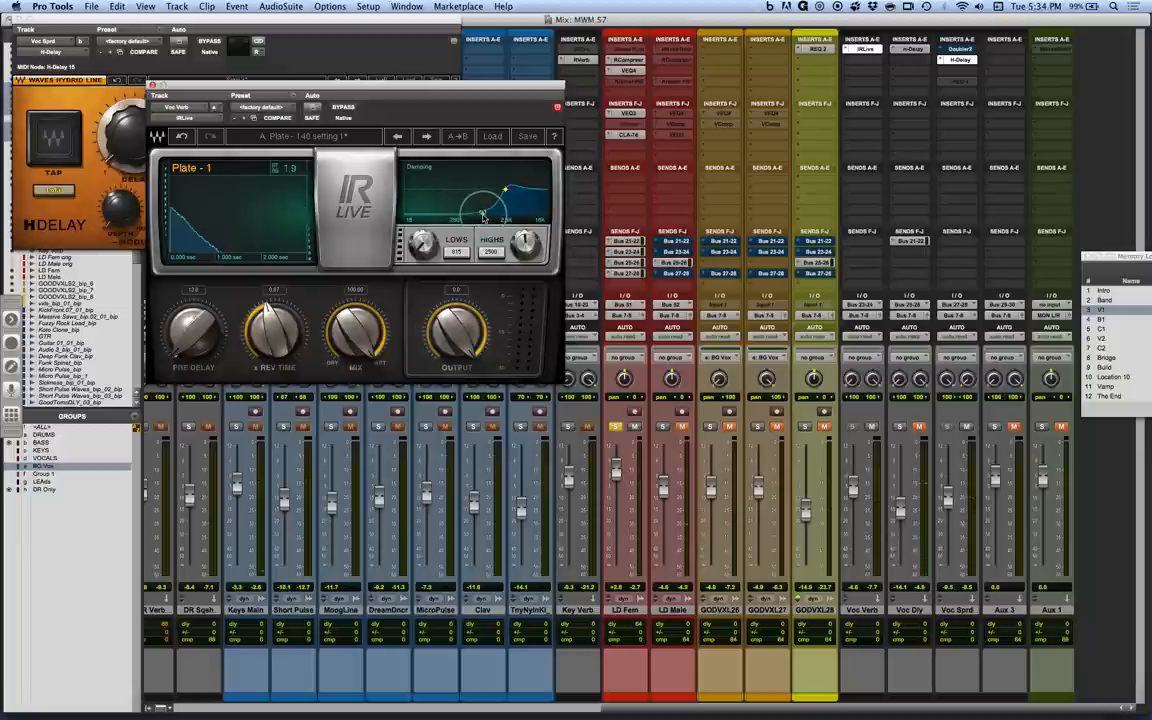
drag(483, 213, 479, 211)
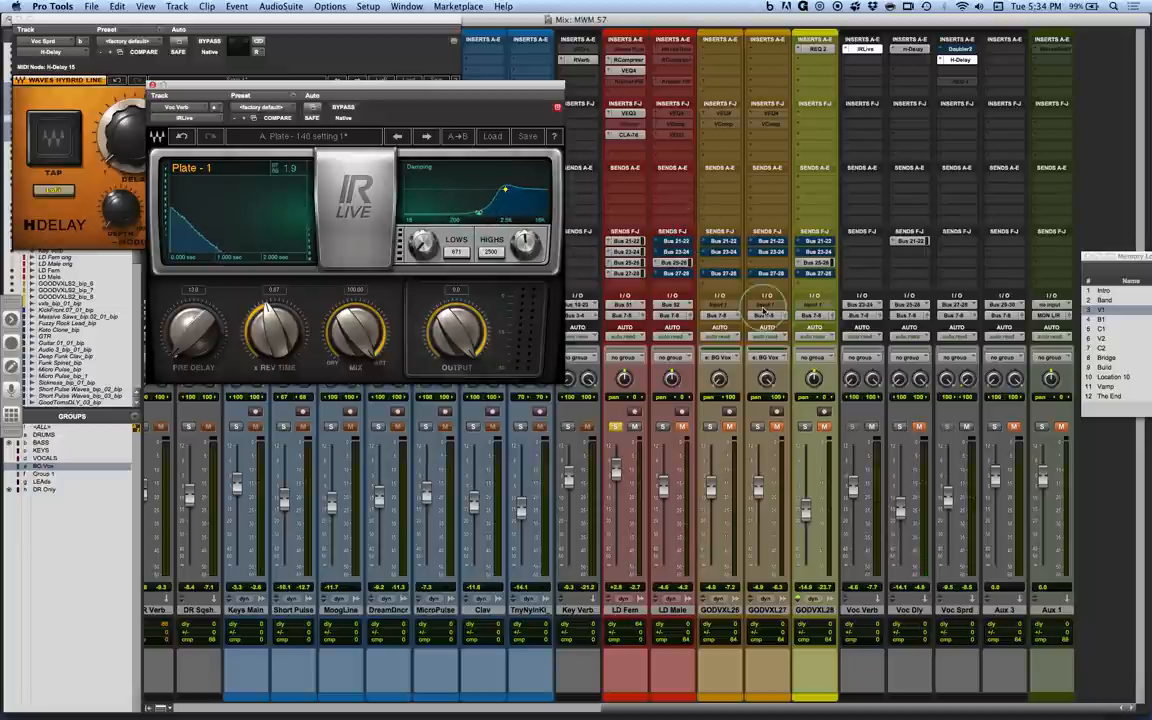
Play the mix with LD Fem out of solo and toggle the Voc Verb mute to compare with and without reverb.
key(space)
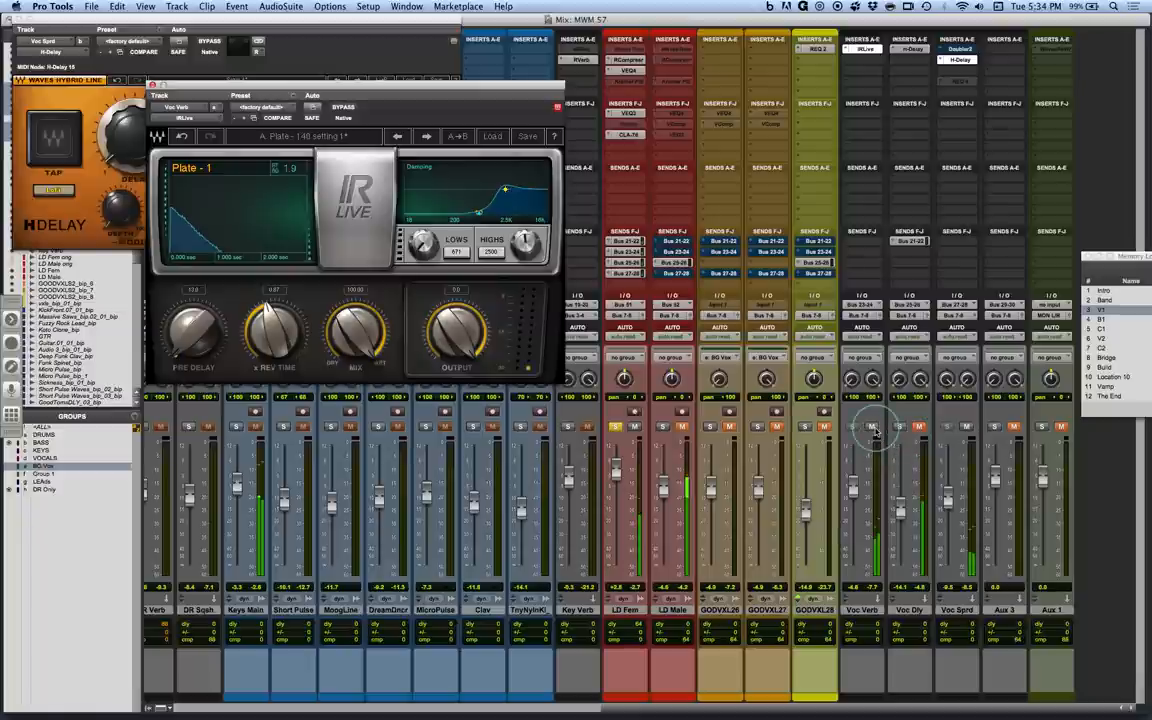
click(618, 428)
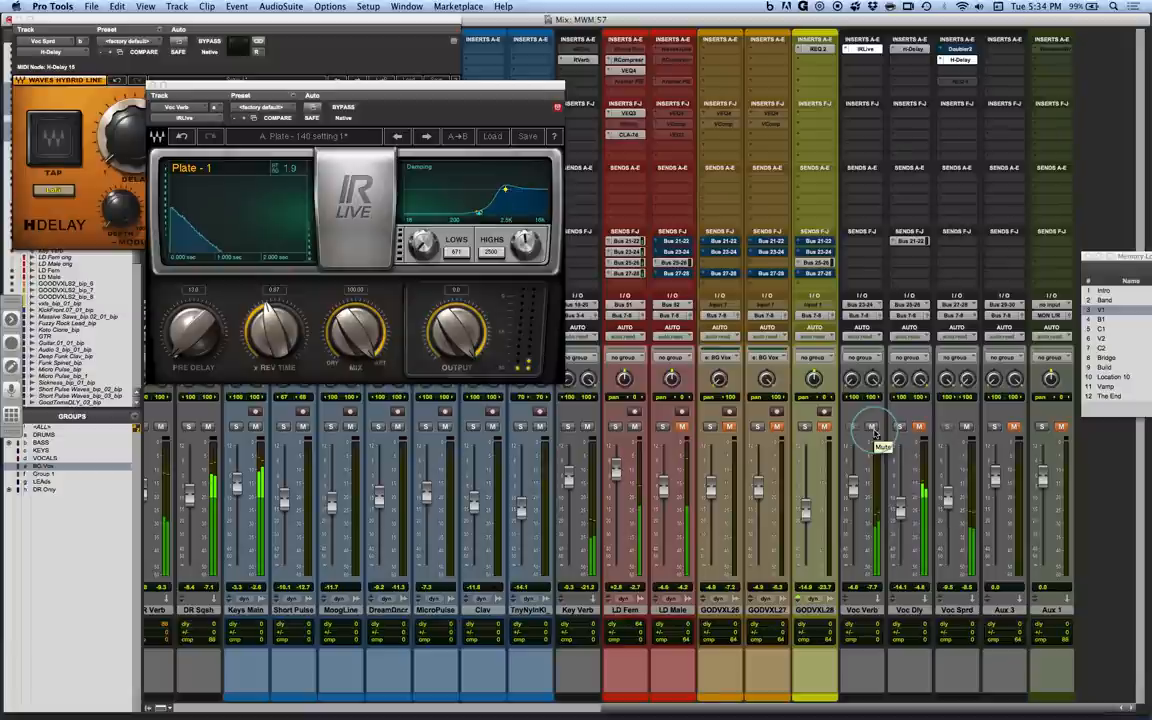
click(872, 428)
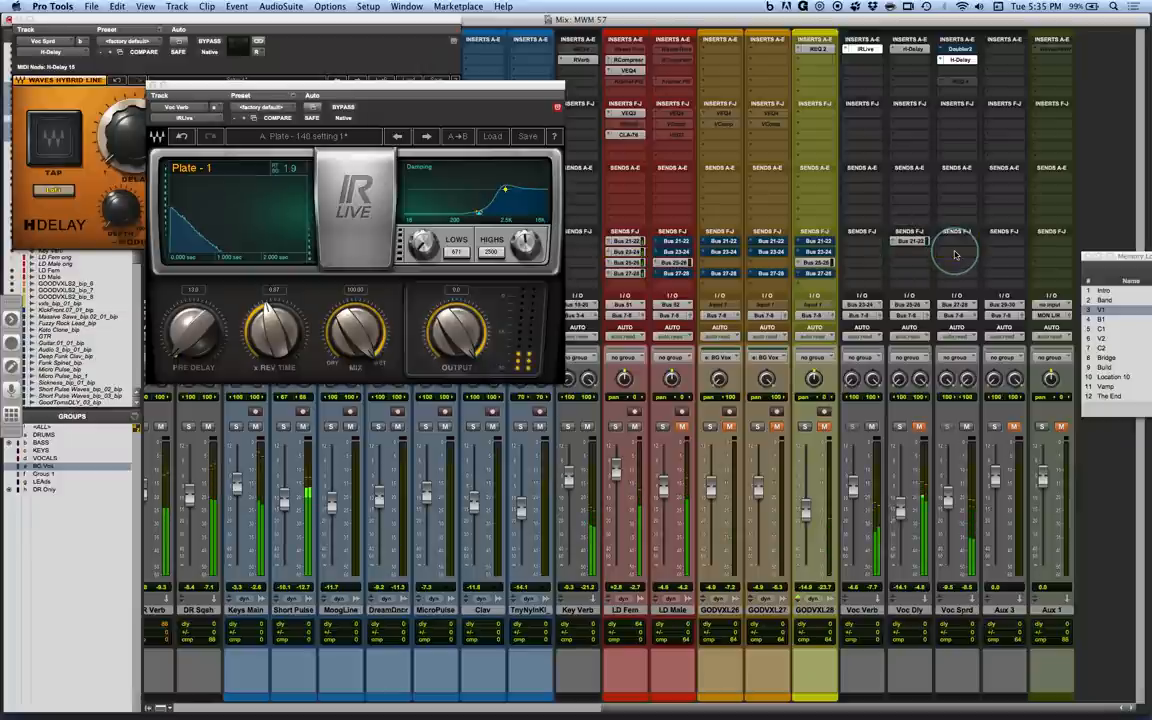
Add a send to Bus 23-24 on Voc Sprd, and close the IRLive window so only the H-Delay stays open.
drag(954, 254, 959, 255)
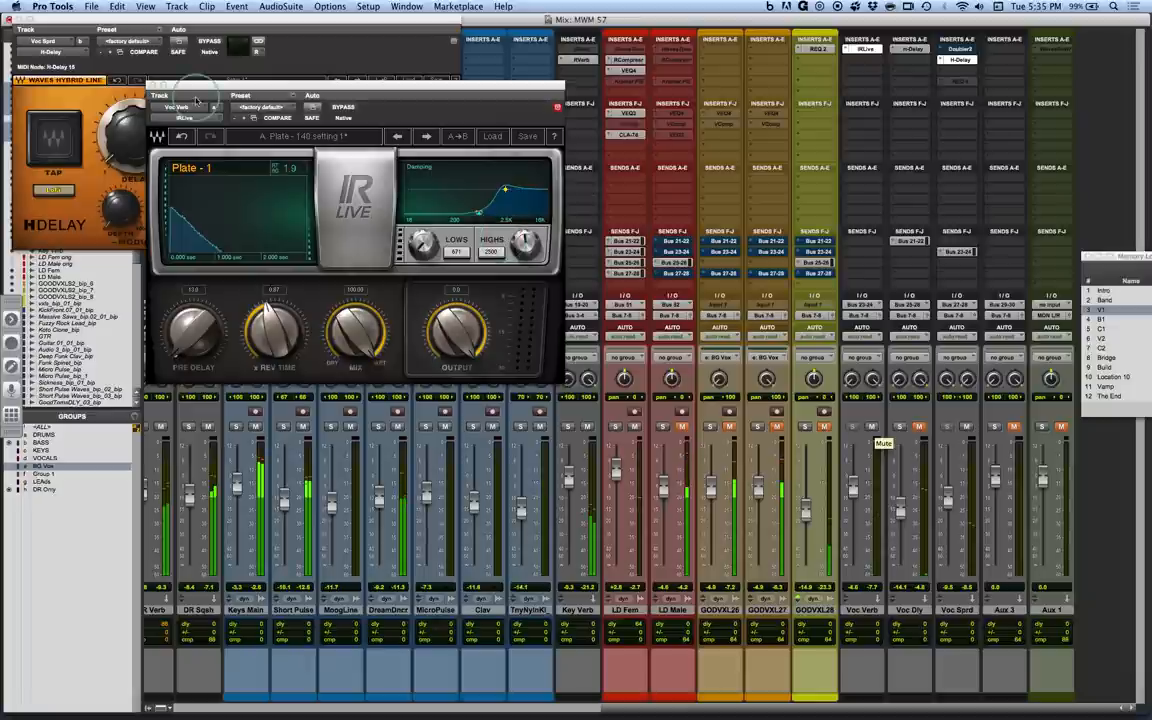
click(153, 88)
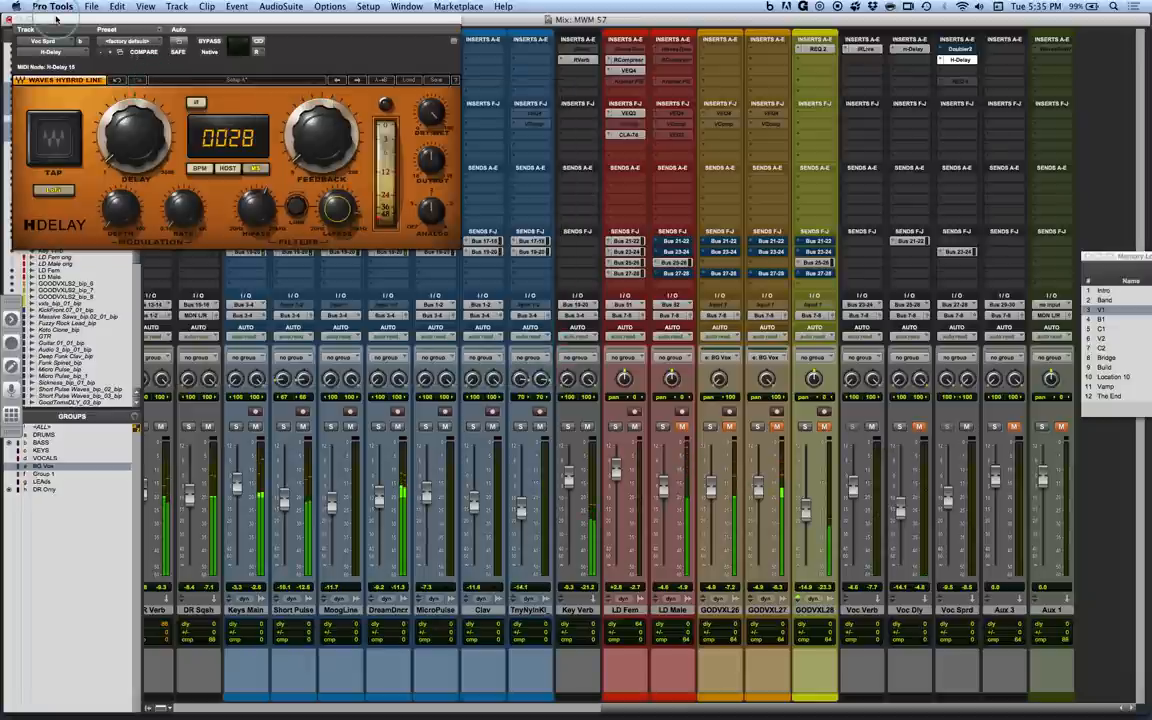
drag(57, 18, 298, 142)
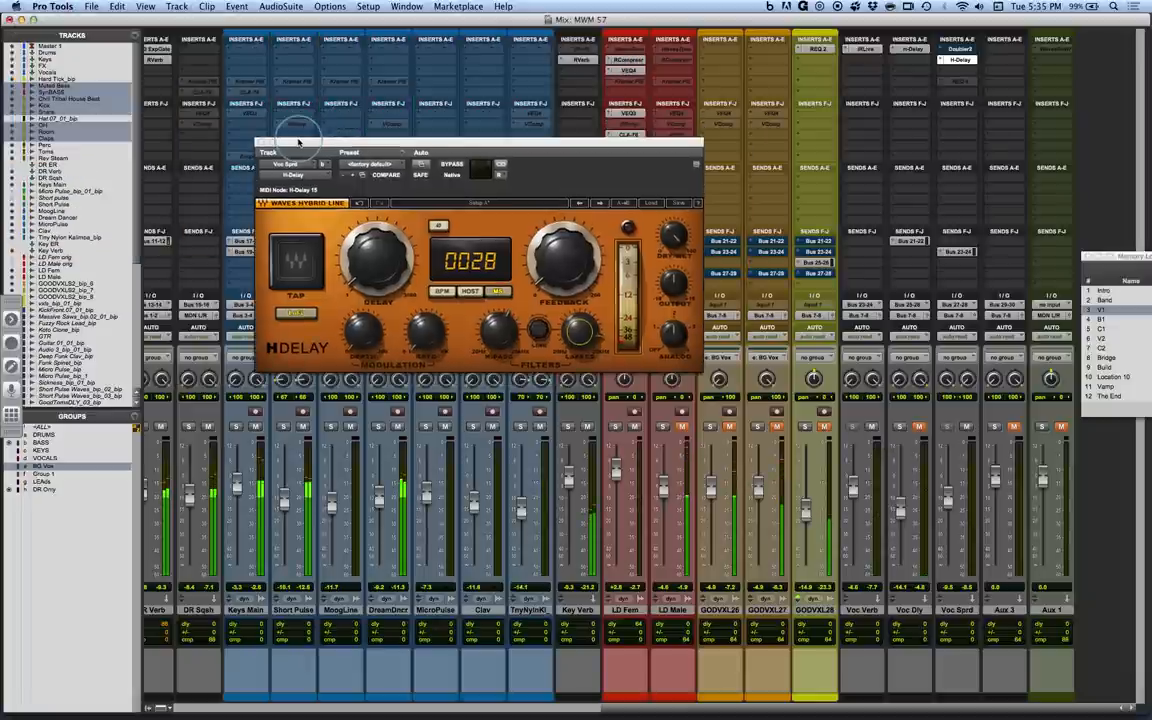
Mute Voc Verb and Voc Sprd and bypass RCompressor, VEQ4, VEQ3 and CLA-76 on LD Fem to hear the dry vocal in the mix.
click(871, 427)
click(967, 427)
click(920, 428)
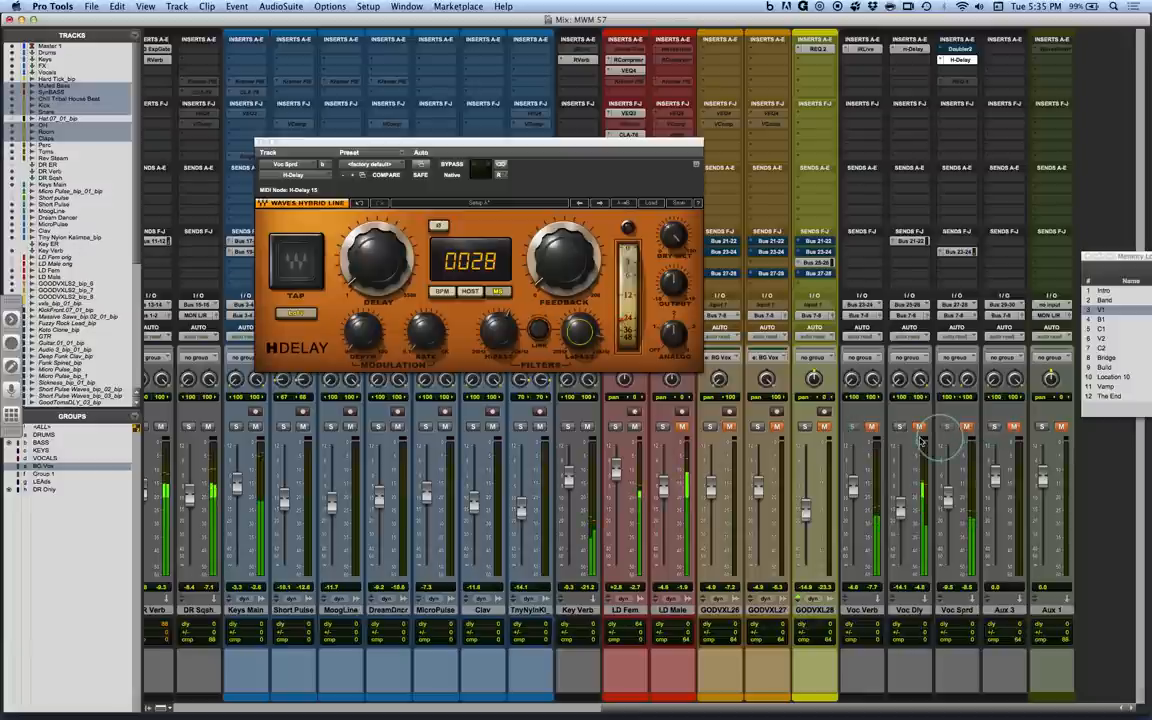
click(628, 72)
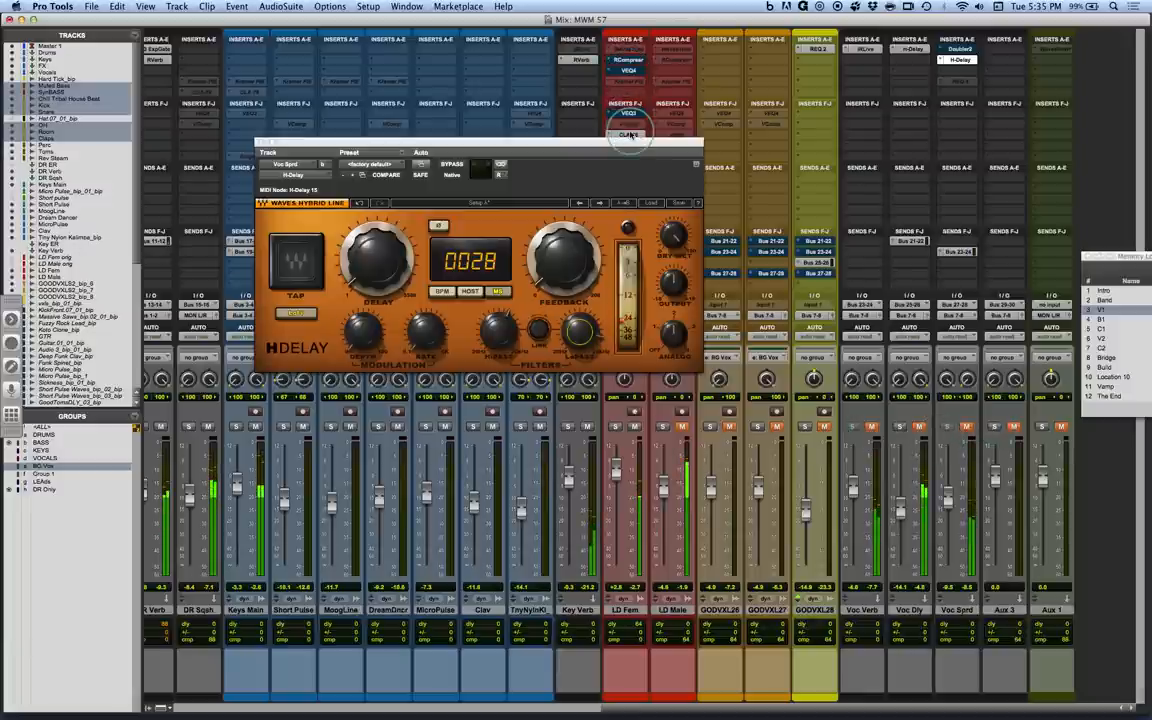
drag(633, 140, 458, 172)
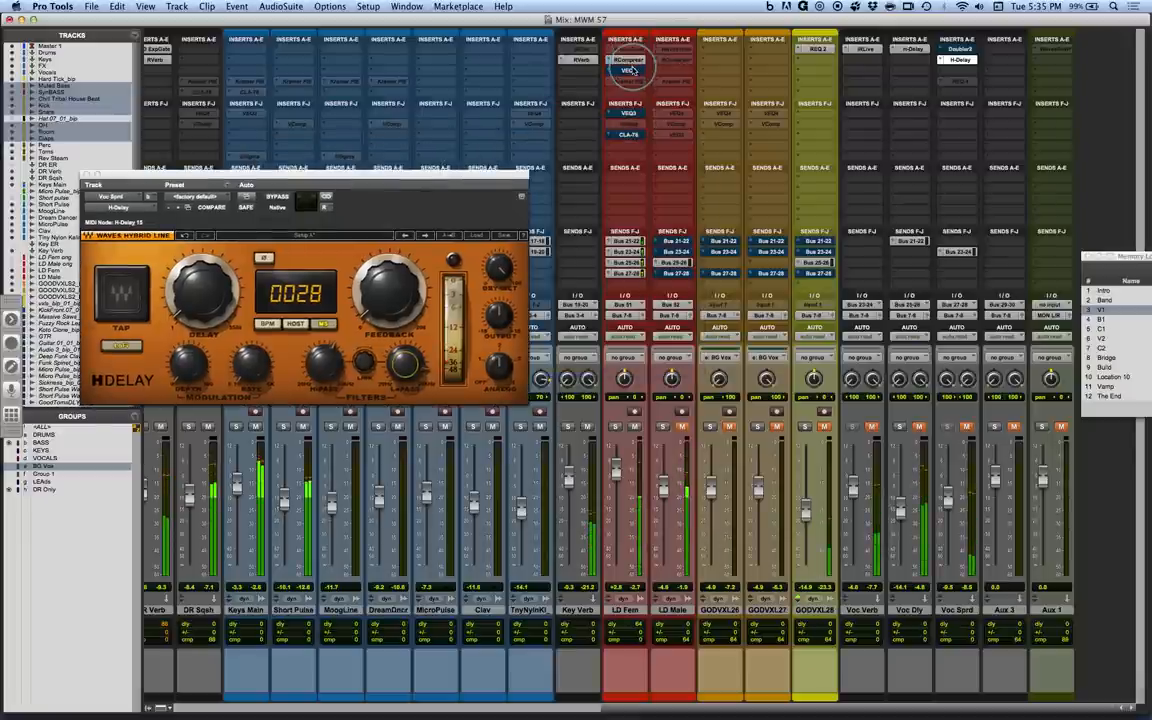
Reactivate all the LD Fem inserts and unmute Voc Sprd and Voc Verb to hear the processed vocal in the mix.
super+click(630, 114)
super+click(629, 134)
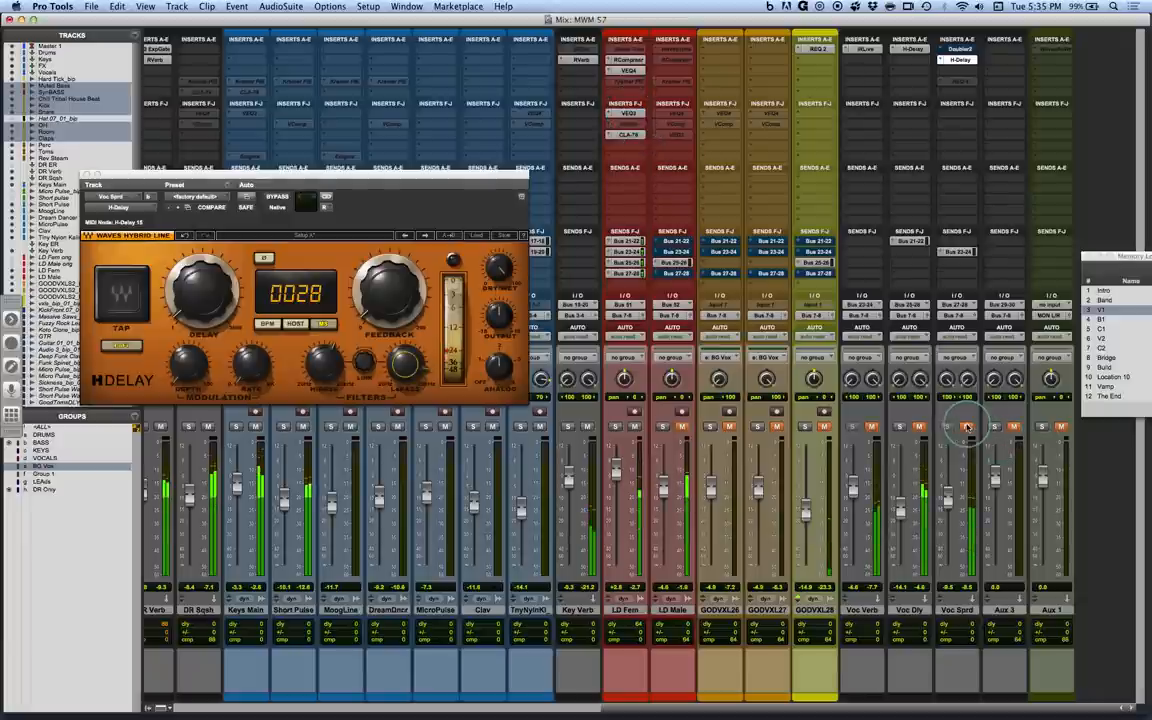
click(872, 427)
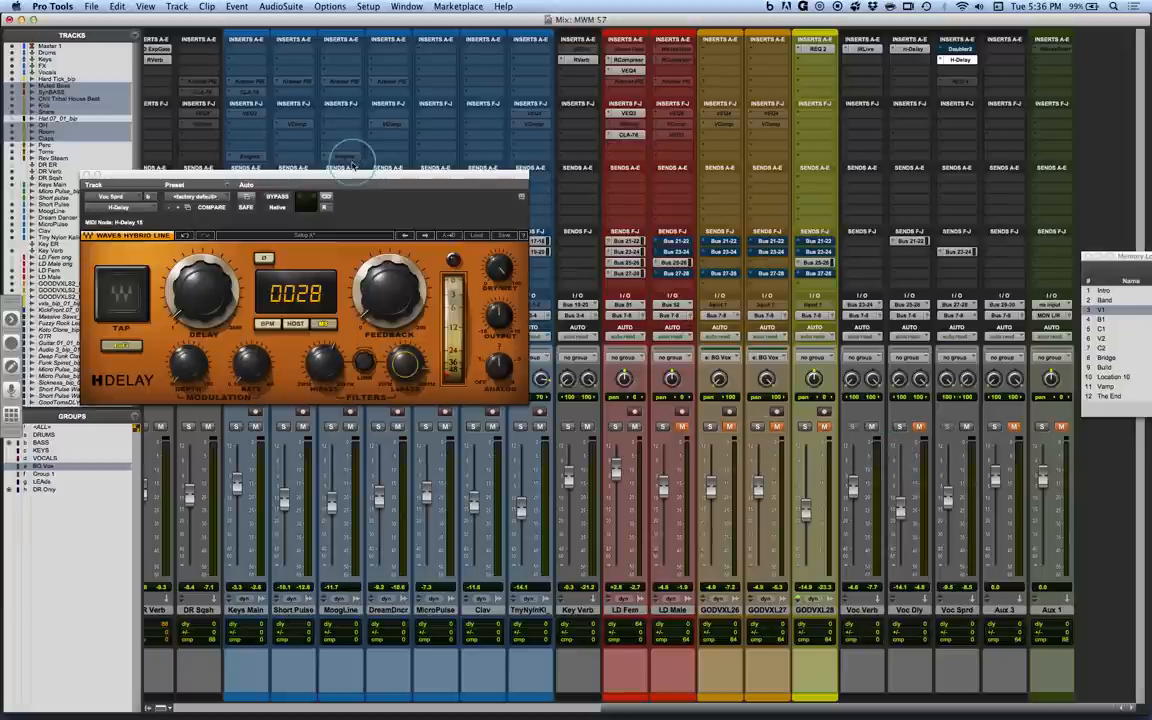
Move the H-Delay window back over the middle mixer channels and switch to Microsoft PowerPoint.
drag(352, 173, 555, 208)
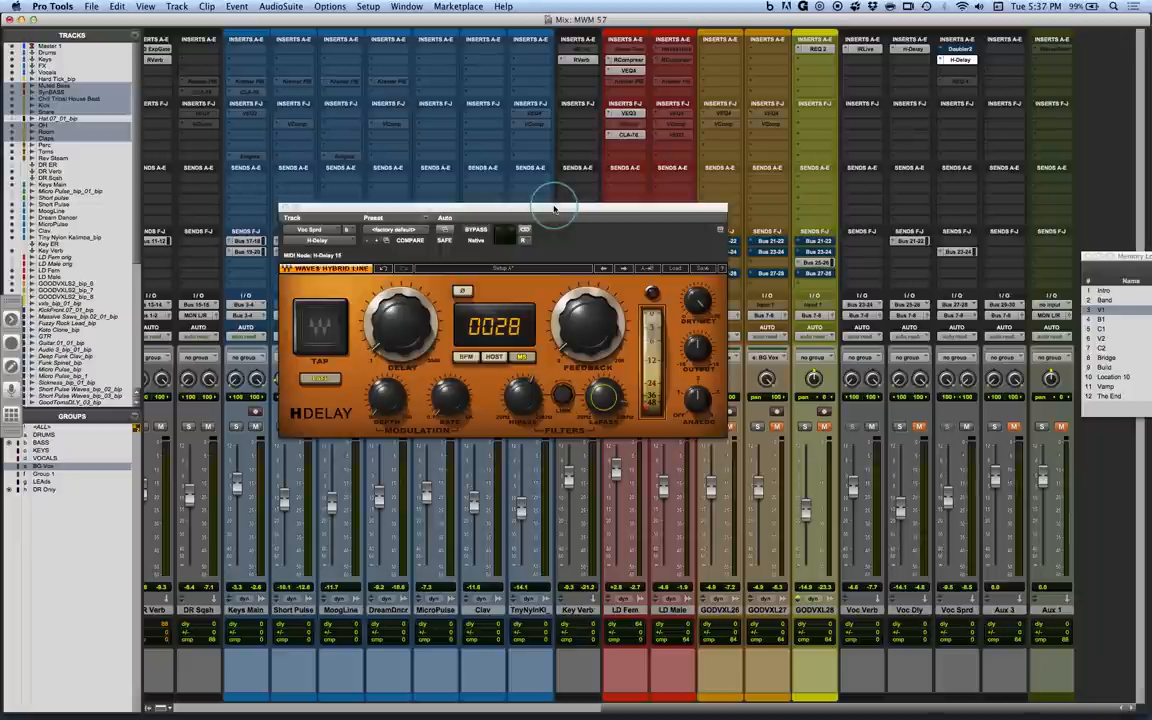
key(super+Tab)
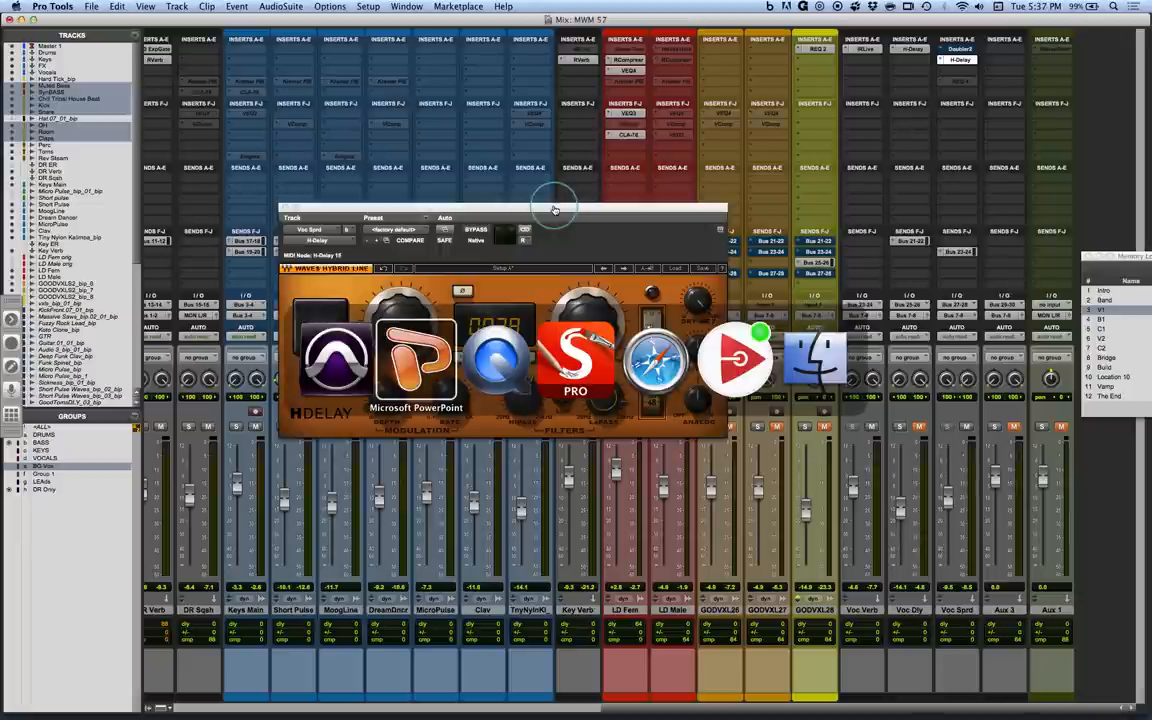